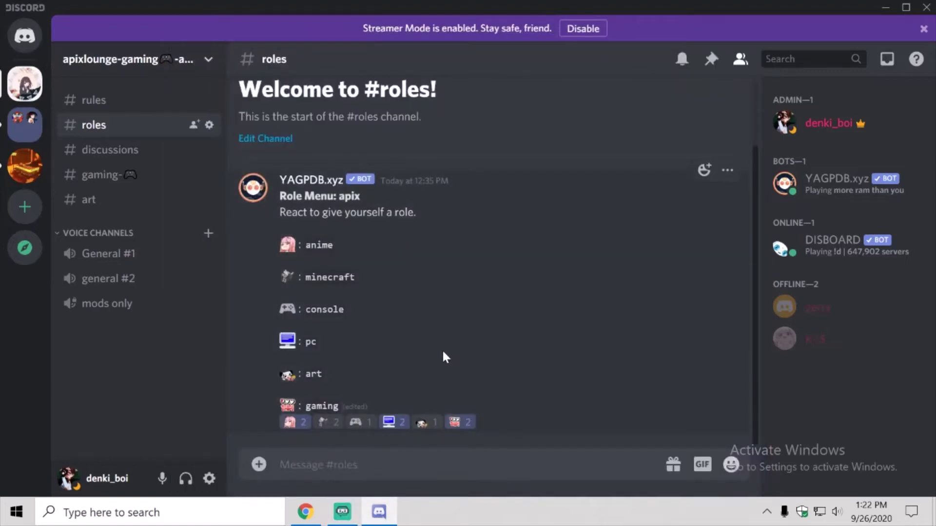
Examine the YAGPDB.xyz role menu message and its emoji reactions in the roles channel
{"action": "left_click_drag", "start_coordinate": [287, 213], "coordinate": [417, 214]}
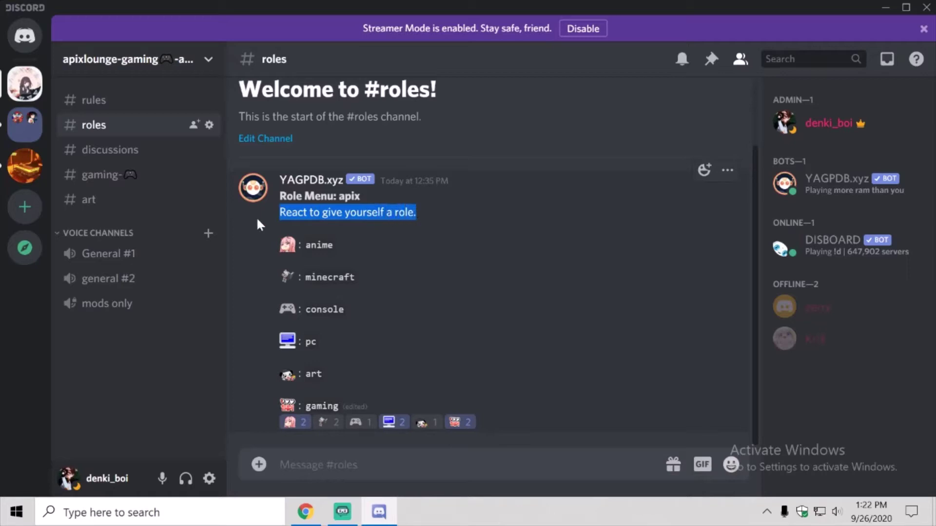
{"action": "left_click_drag", "start_coordinate": [279, 197], "coordinate": [352, 501]}
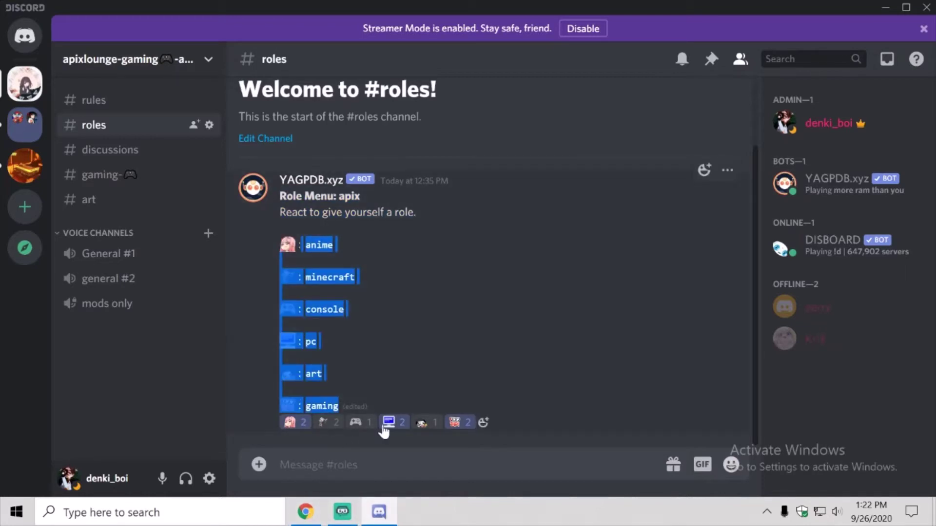
{"action": "left_click", "coordinate": [195, 61]}
Create a new server of your own named test
{"action": "left_click", "coordinate": [25, 207]}
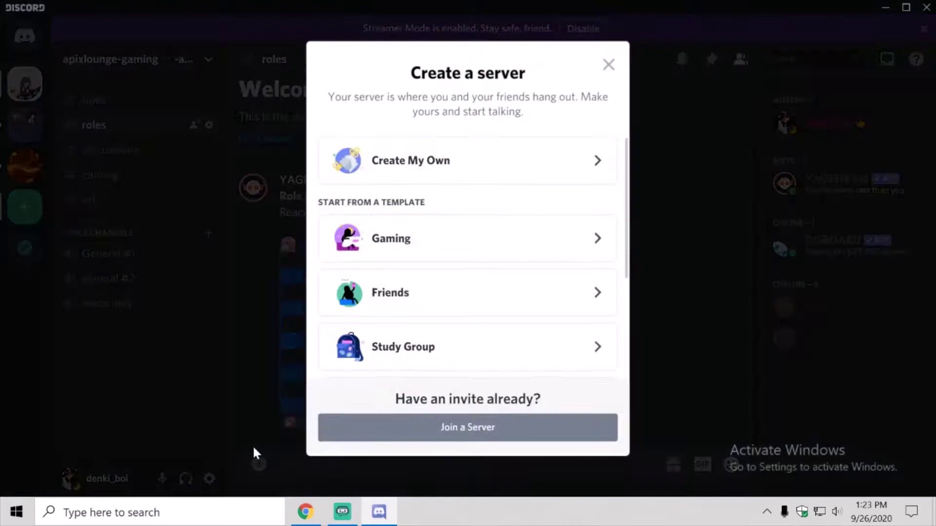
{"action": "left_click", "coordinate": [484, 160]}
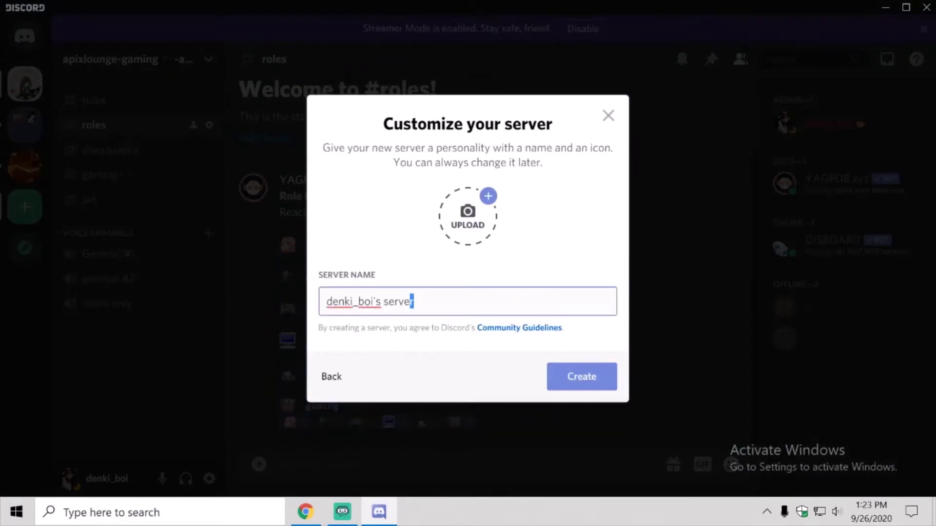
{"action": "key", "text": "ctrl+a"}
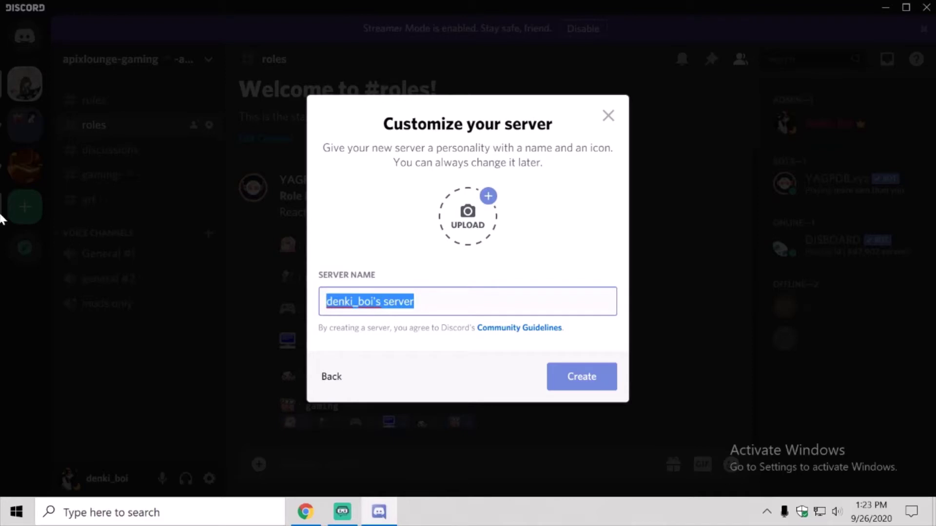
{"action": "type", "text": "teste"}
{"action": "key", "text": "BackSpace"}
{"action": "key", "text": "Return"}
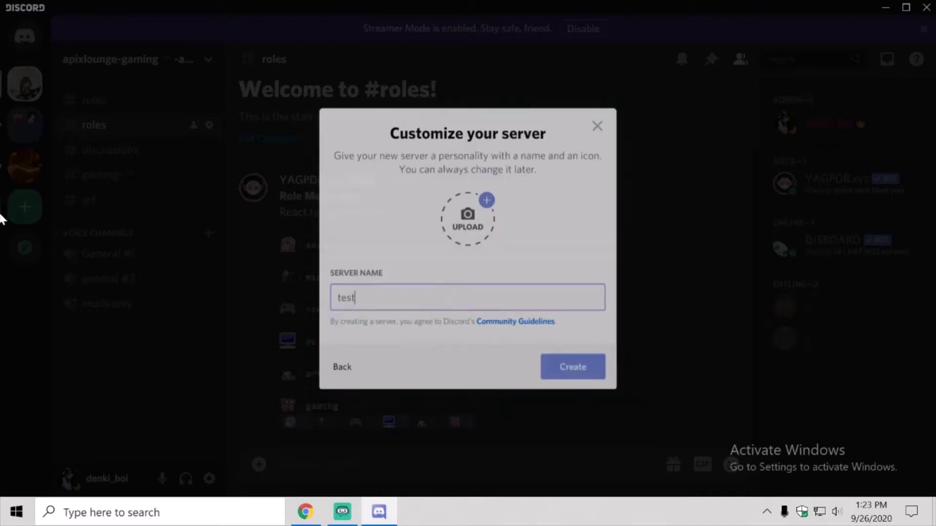
Add a role named favorite colour with the bright teal color in the test server's settings and save it
{"action": "left_click", "coordinate": [192, 77]}
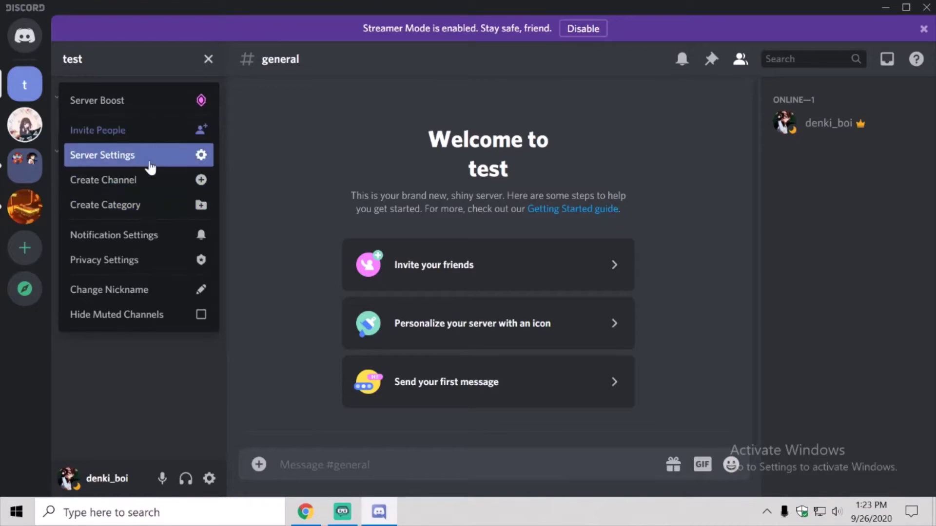
{"action": "left_click", "coordinate": [161, 154]}
{"action": "left_click", "coordinate": [135, 117]}
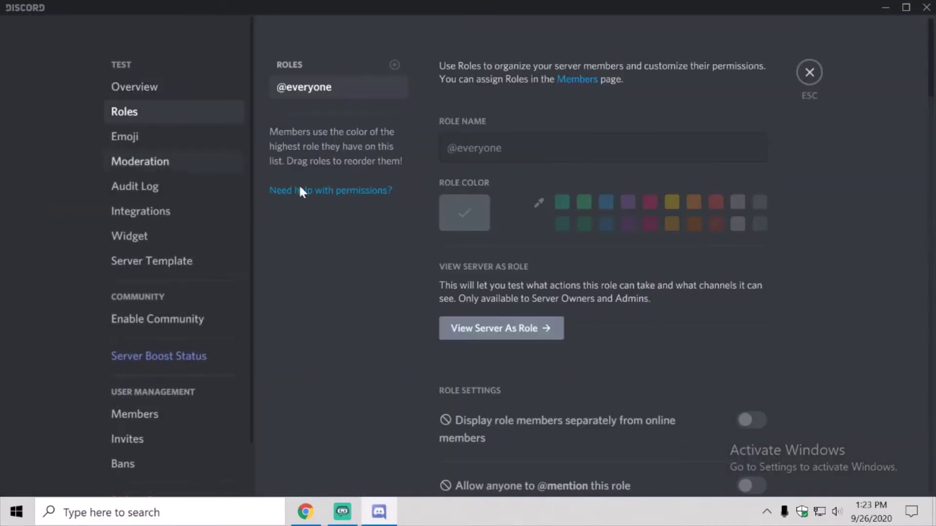
{"action": "left_click", "coordinate": [397, 65]}
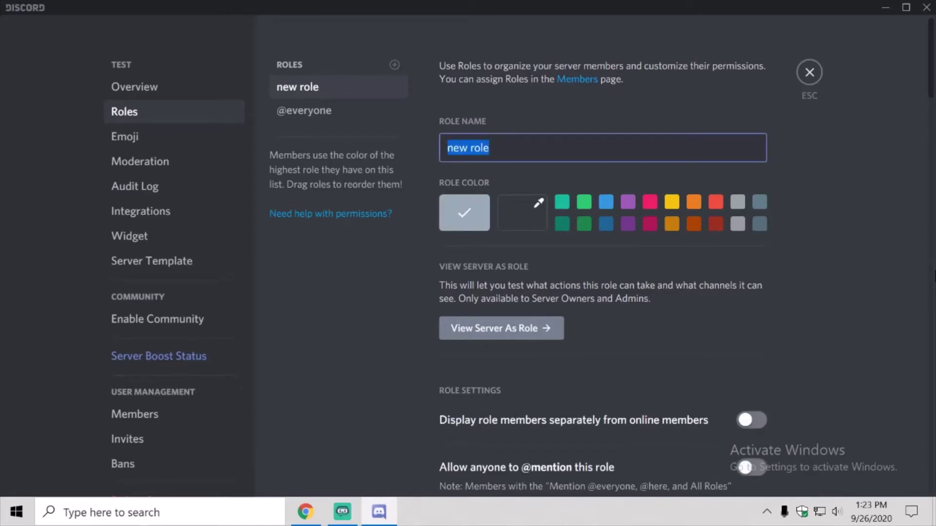
{"action": "type", "text": "favorit"}
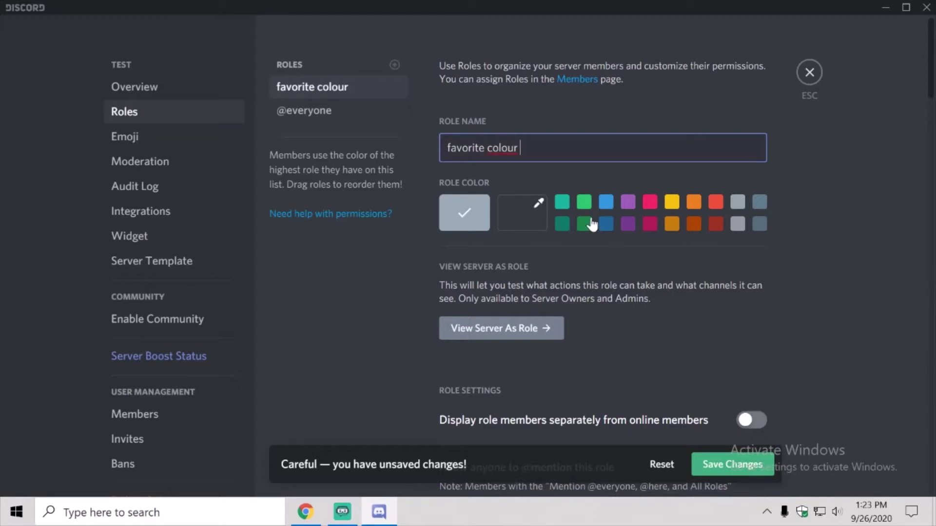
{"action": "left_click", "coordinate": [562, 203]}
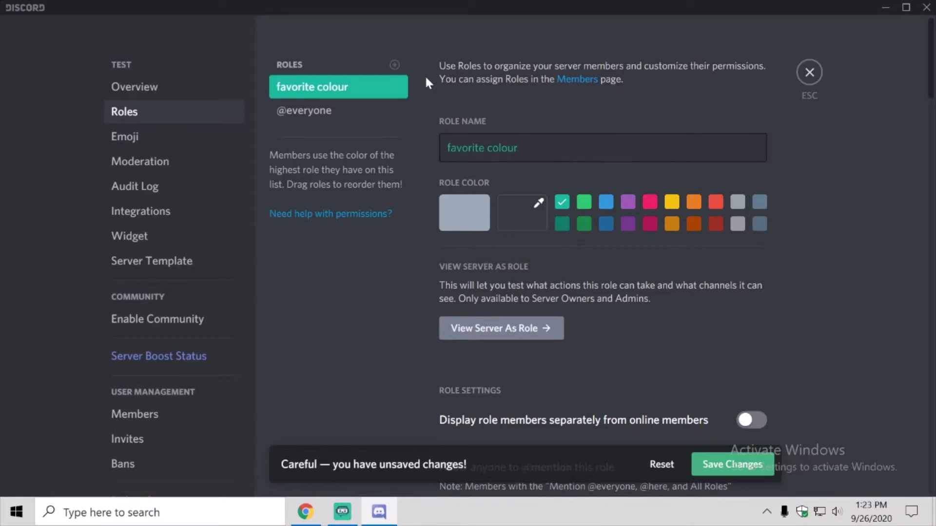
{"action": "left_click", "coordinate": [136, 140]}
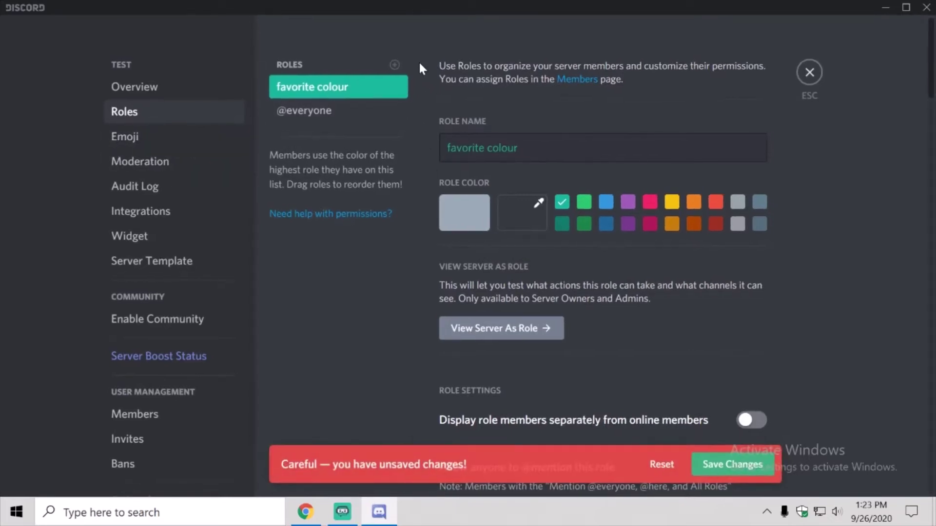
{"action": "left_click", "coordinate": [745, 472]}
Upload the PandaPainter image and the red 1HP! hearts image as custom server emoji and leave the server settings
{"action": "left_click", "coordinate": [157, 142]}
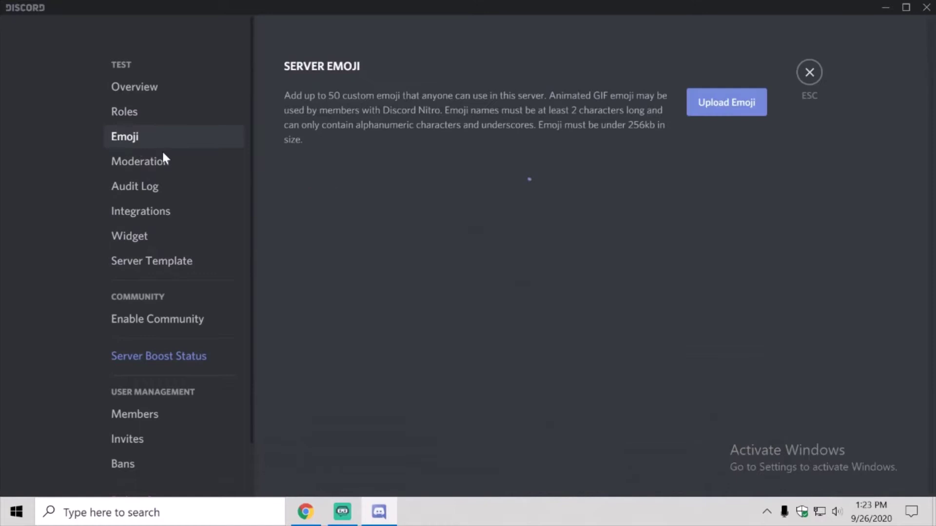
{"action": "left_click", "coordinate": [720, 117]}
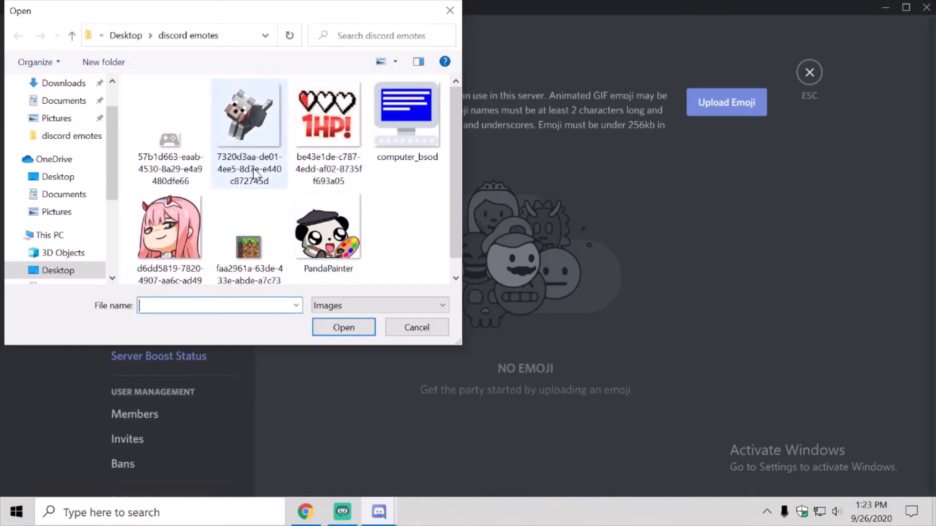
{"action": "left_click", "coordinate": [330, 228]}
{"action": "left_click", "coordinate": [343, 327]}
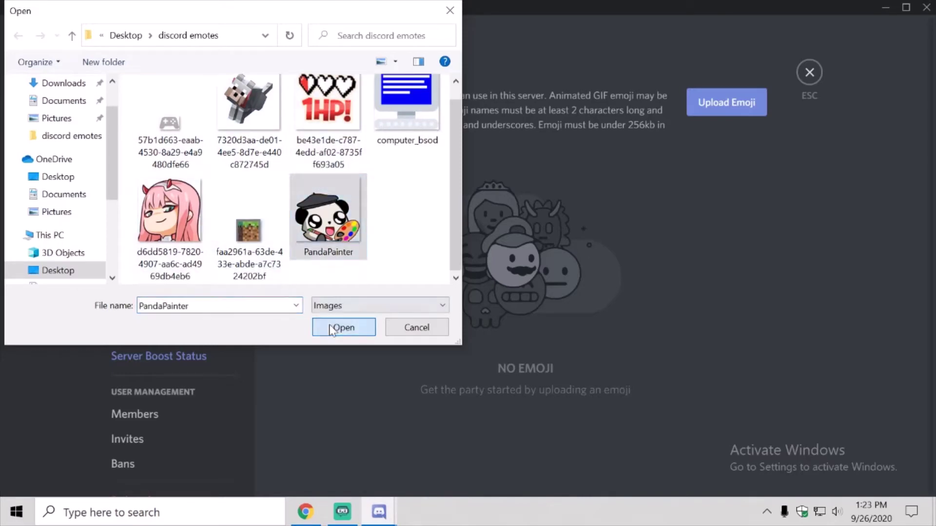
{"action": "left_click", "coordinate": [722, 103]}
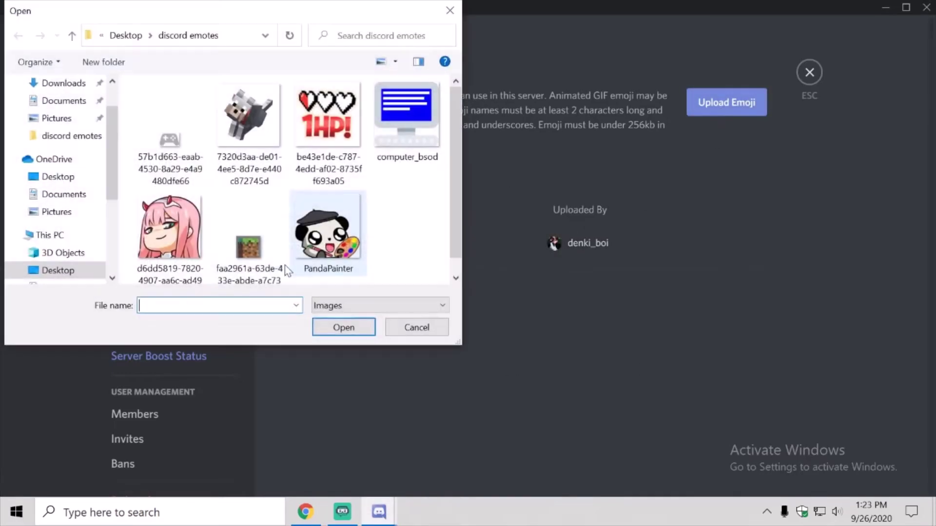
{"action": "left_click", "coordinate": [318, 124]}
{"action": "left_click", "coordinate": [326, 326]}
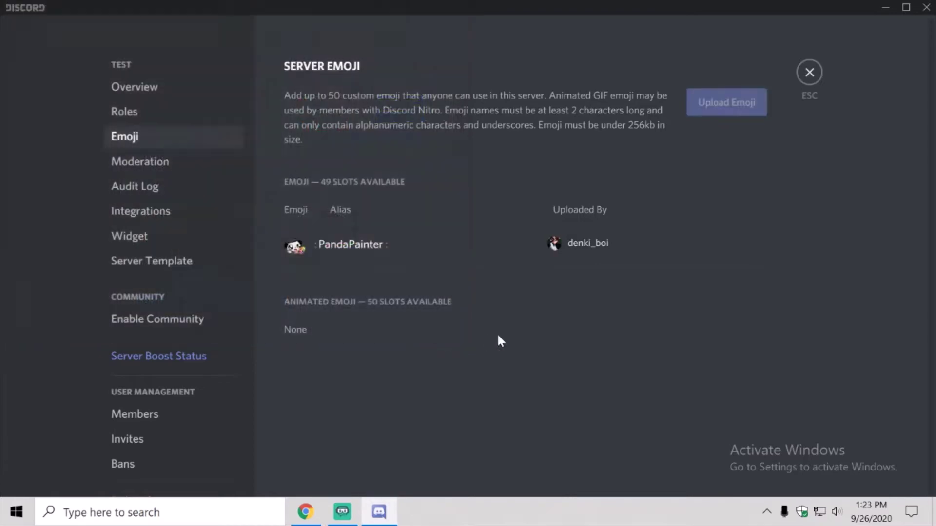
{"action": "left_click", "coordinate": [826, 76]}
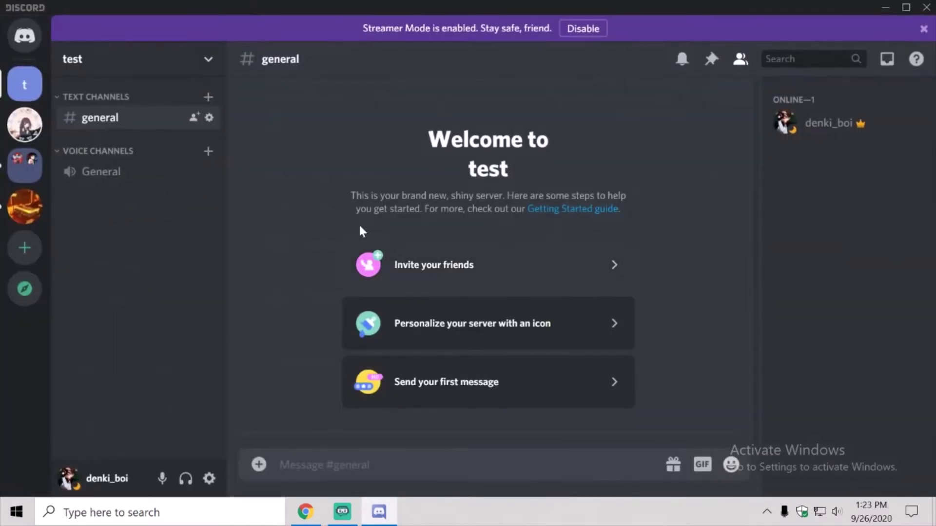
Switch to the YAGPDB control panel at yagpdb.xyz/manage in Chrome and check which servers can be selected
{"action": "key", "text": "alt+Tab"}
{"action": "left_click_drag", "start_coordinate": [195, 38], "coordinate": [108, 38]}
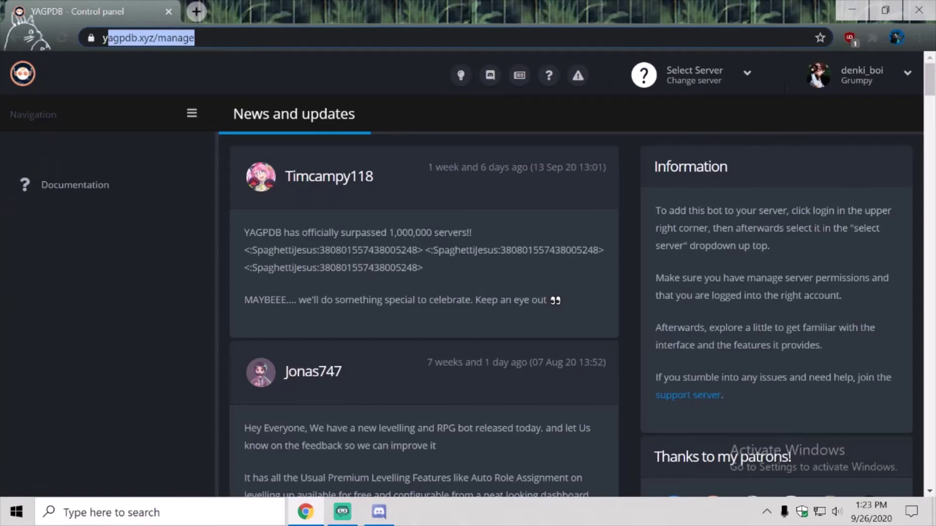
{"action": "left_click", "coordinate": [434, 120]}
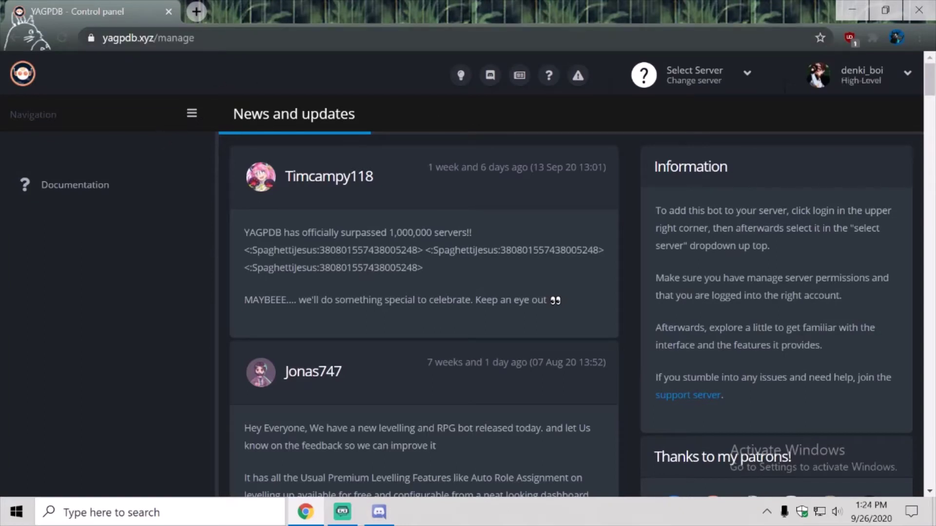
{"action": "left_click", "coordinate": [641, 77]}
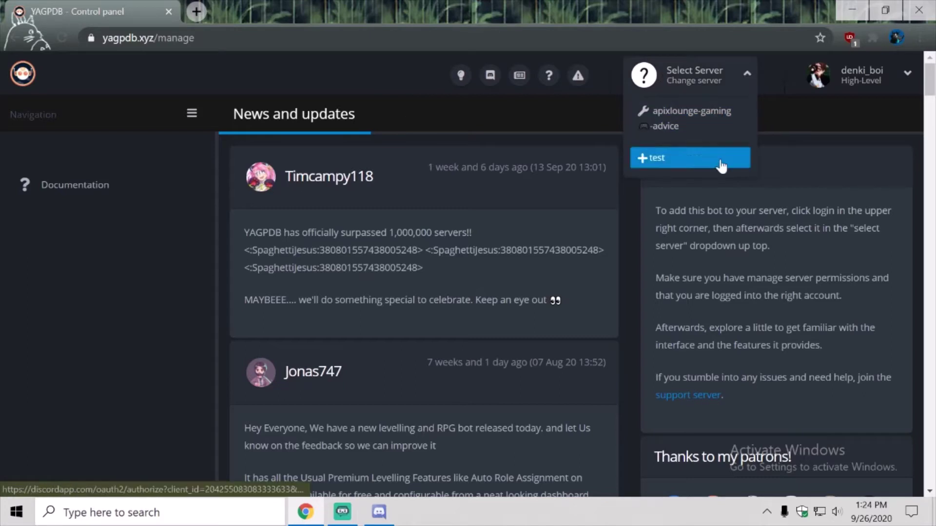
{"action": "left_click", "coordinate": [259, 133]}
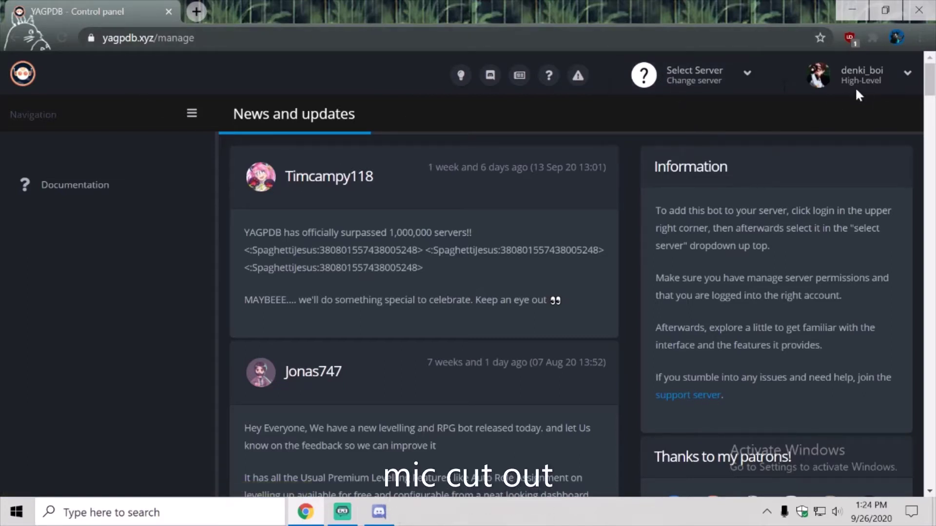
Add the YAGPDB.xyz bot to the test server and authorize it with all requested permissions
{"action": "left_click", "coordinate": [724, 84]}
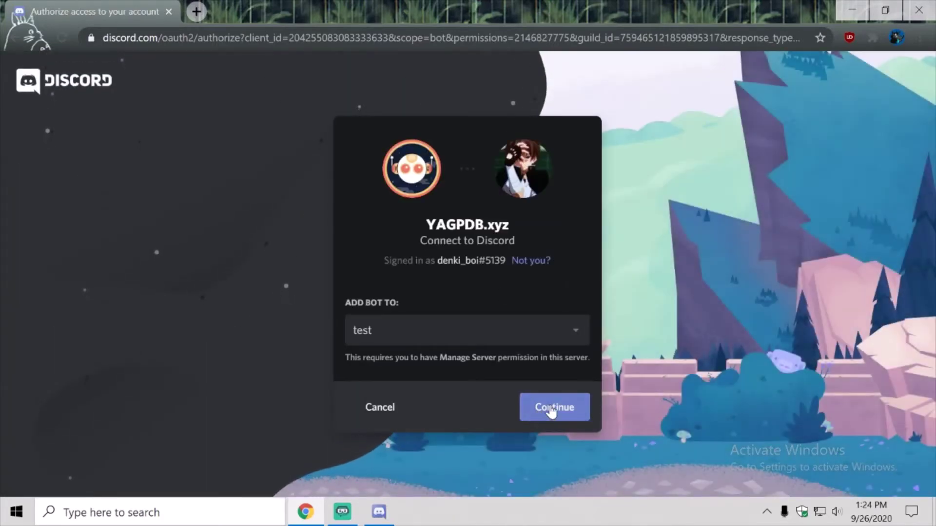
{"action": "left_click", "coordinate": [549, 408]}
{"action": "scroll", "coordinate": [525, 309], "scroll_direction": "down", "scroll_amount": 15}
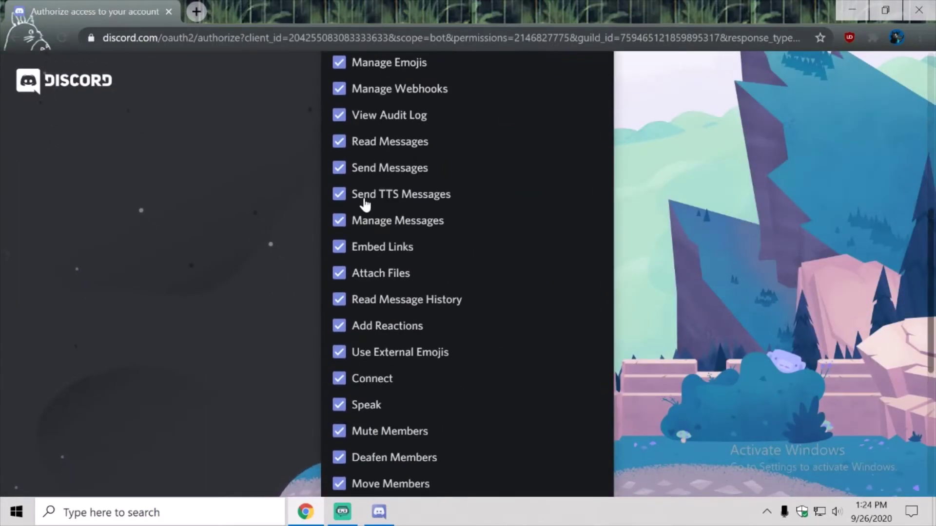
{"action": "left_click", "coordinate": [567, 456]}
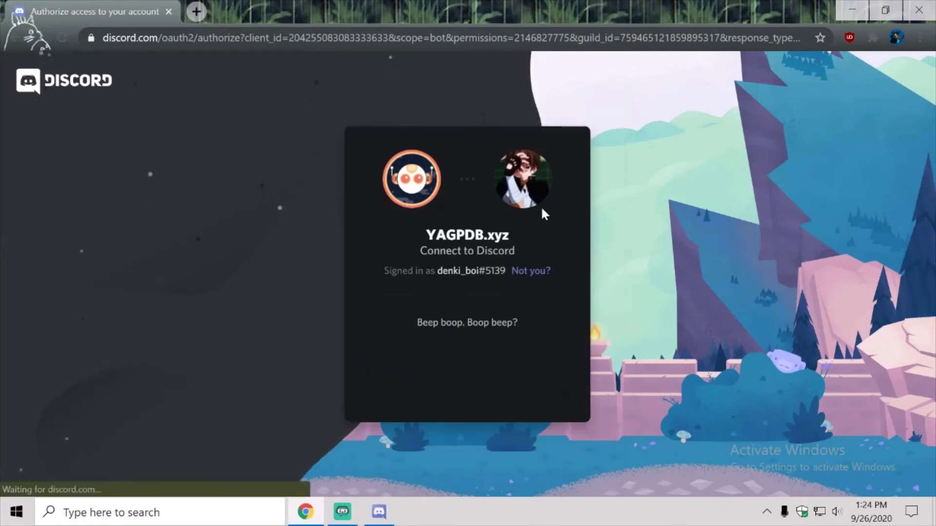
{"action": "left_click", "coordinate": [375, 371]}
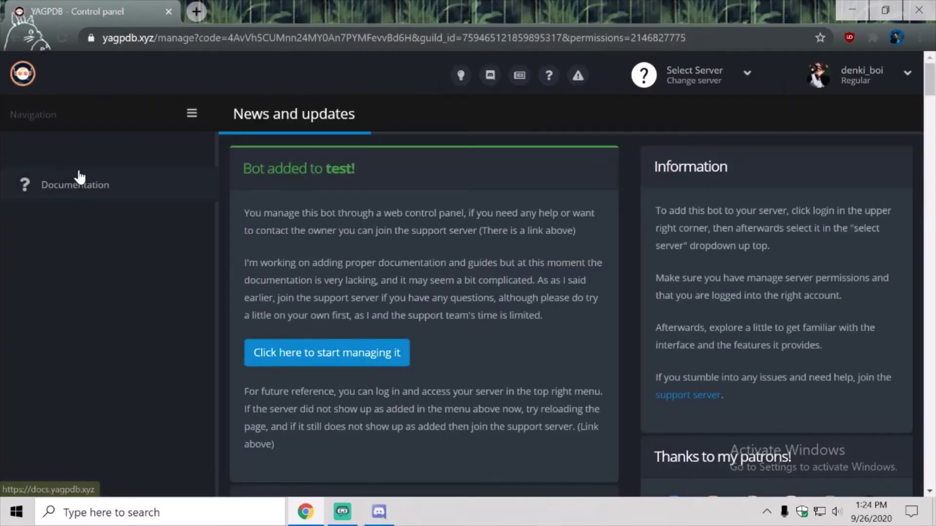
Select the test server for management and open its Role Commands settings under Tools & Utilities
{"action": "left_click", "coordinate": [683, 78]}
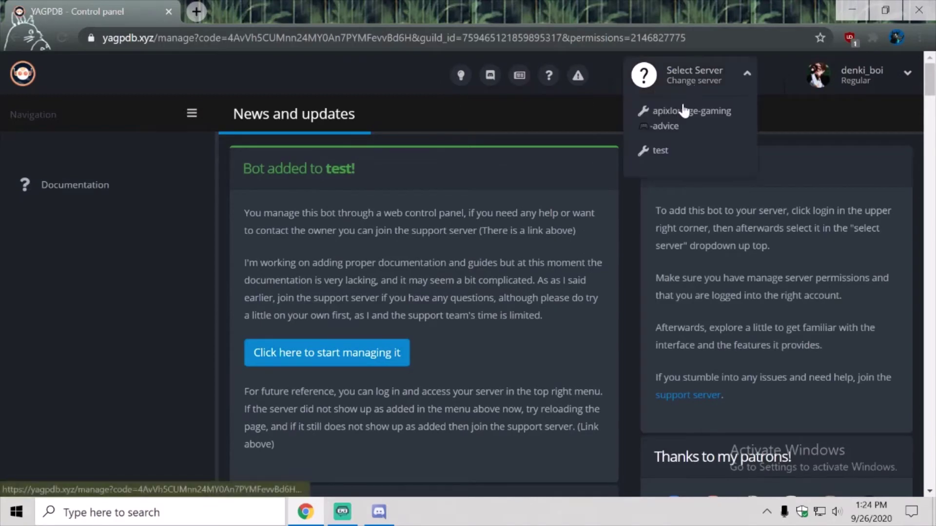
{"action": "left_click", "coordinate": [675, 151]}
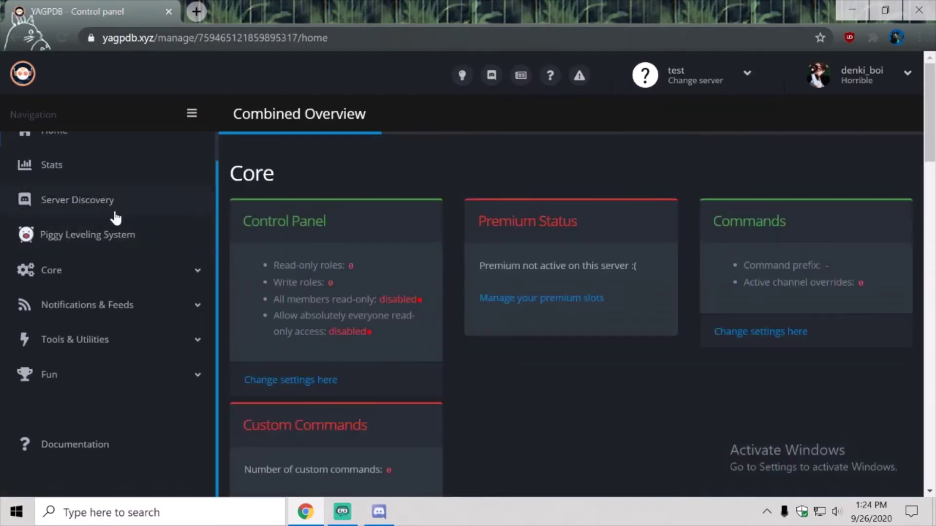
{"action": "left_click", "coordinate": [72, 317]}
{"action": "scroll", "coordinate": [21, 372], "scroll_direction": "down", "scroll_amount": 3}
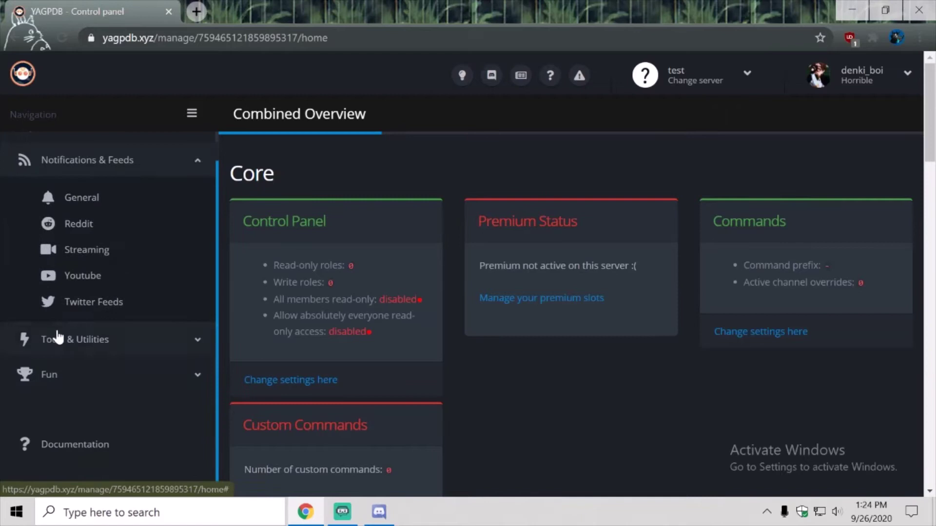
{"action": "left_click", "coordinate": [143, 347]}
{"action": "scroll", "coordinate": [117, 307], "scroll_direction": "down", "scroll_amount": 3}
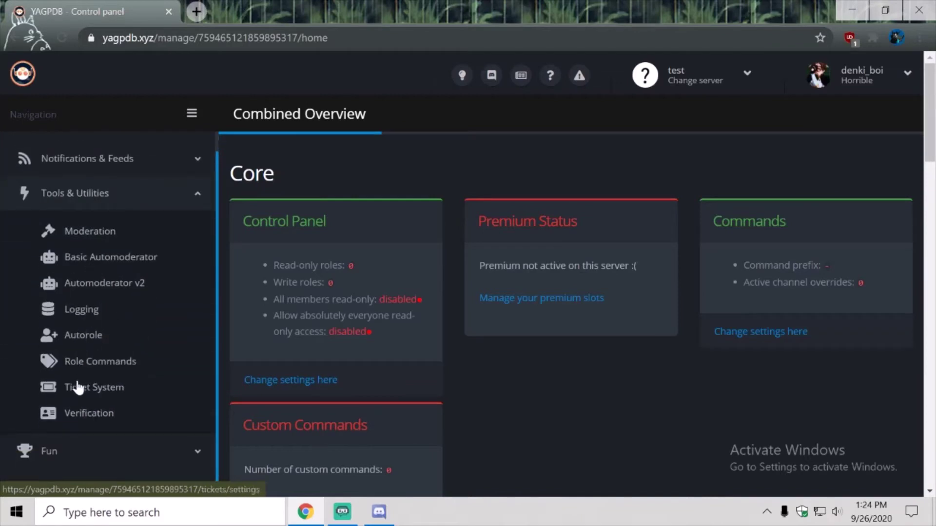
{"action": "left_click", "coordinate": [80, 362]}
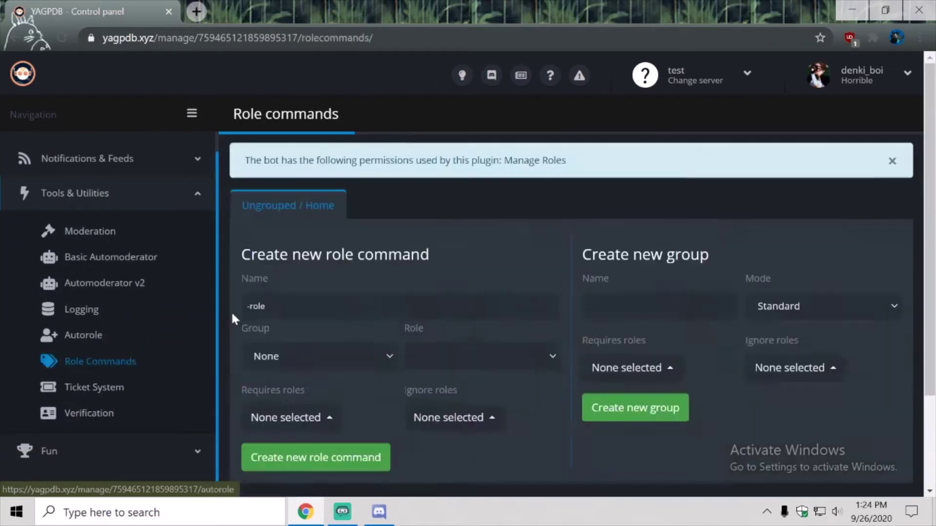
Try to save a new role command group named color
{"action": "scroll", "coordinate": [424, 279], "scroll_direction": "down", "scroll_amount": 3}
{"action": "left_click", "coordinate": [658, 185]}
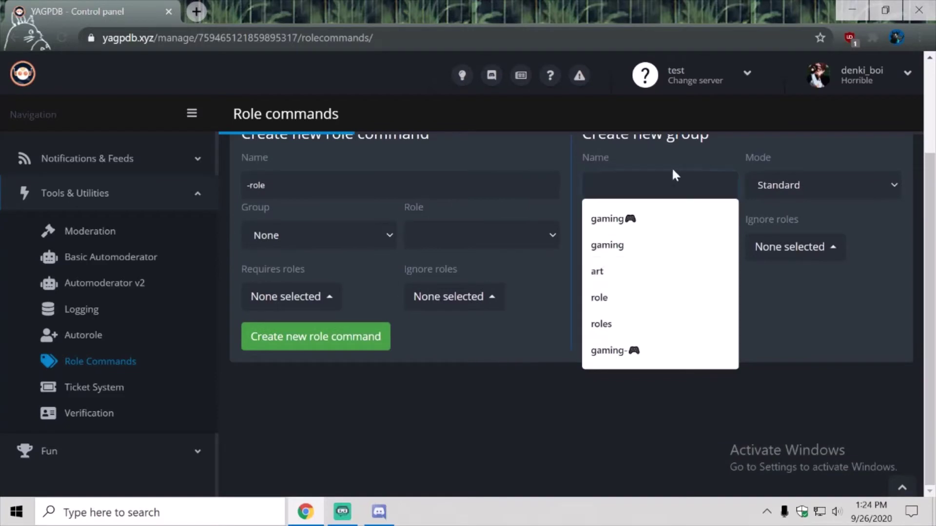
{"action": "left_click", "coordinate": [662, 174]}
{"action": "scroll", "coordinate": [633, 278], "scroll_direction": "up", "scroll_amount": 2}
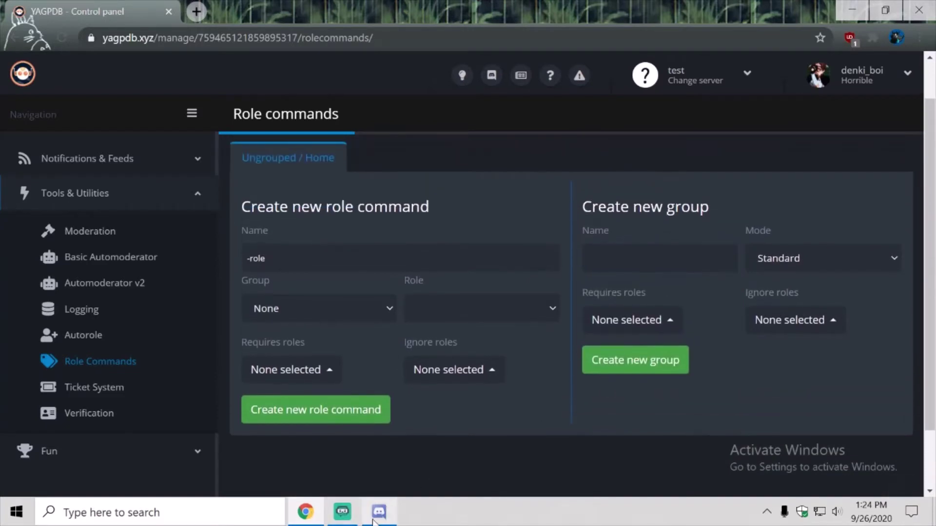
{"action": "key", "text": "Down"}
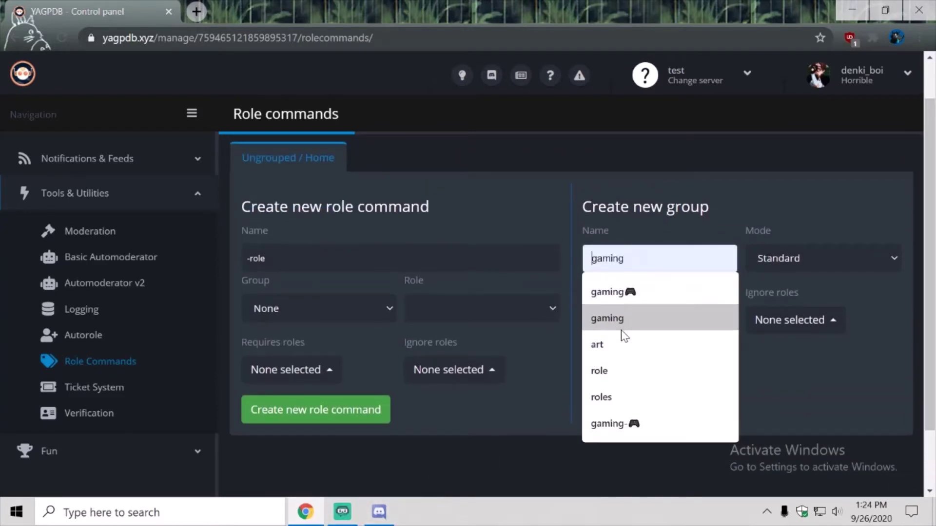
{"action": "type", "text": "color"}
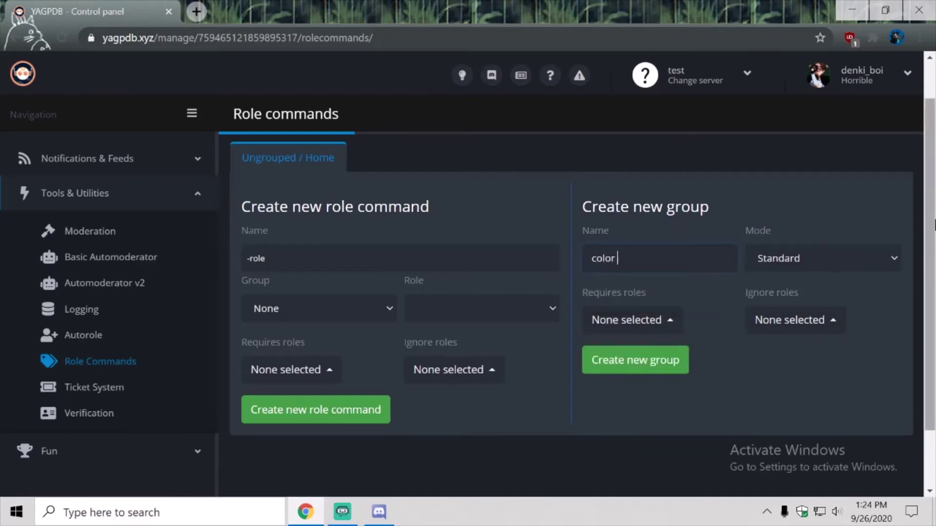
{"action": "left_click", "coordinate": [833, 262]}
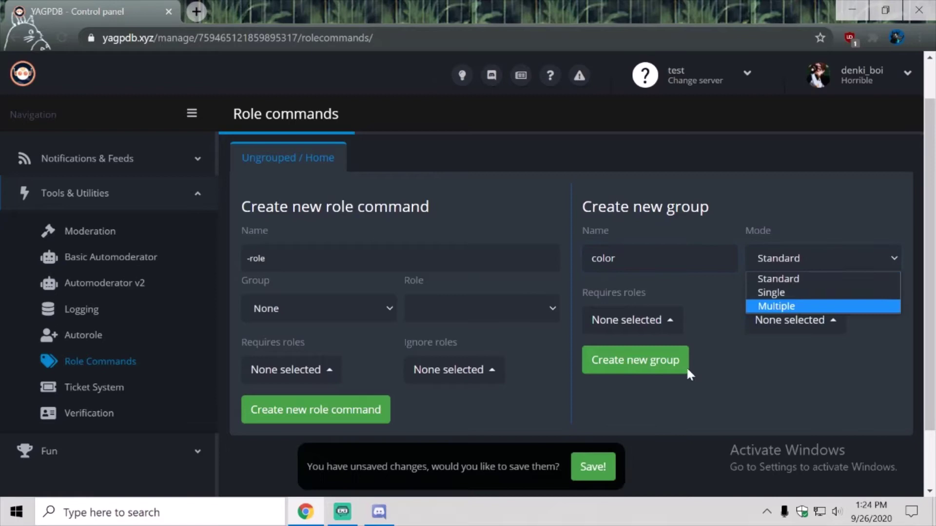
{"action": "left_click", "coordinate": [573, 463]}
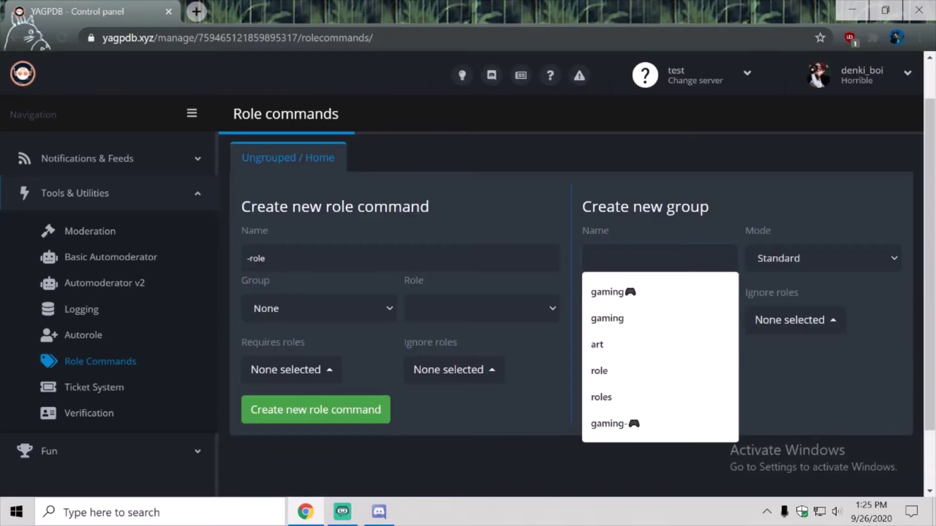
Name the new role group color and set its mode to Single
{"action": "type", "text": "coulor"}
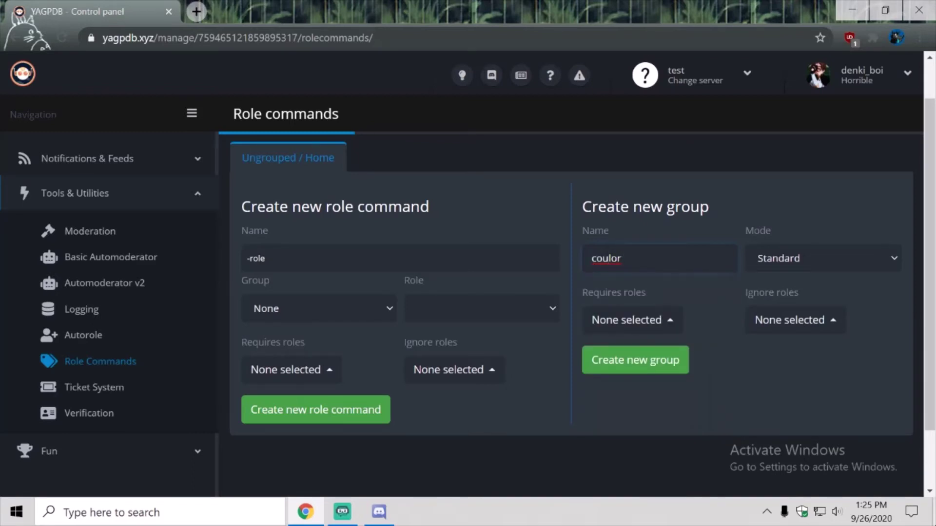
{"action": "left_click", "coordinate": [830, 260]}
{"action": "left_click", "coordinate": [794, 294]}
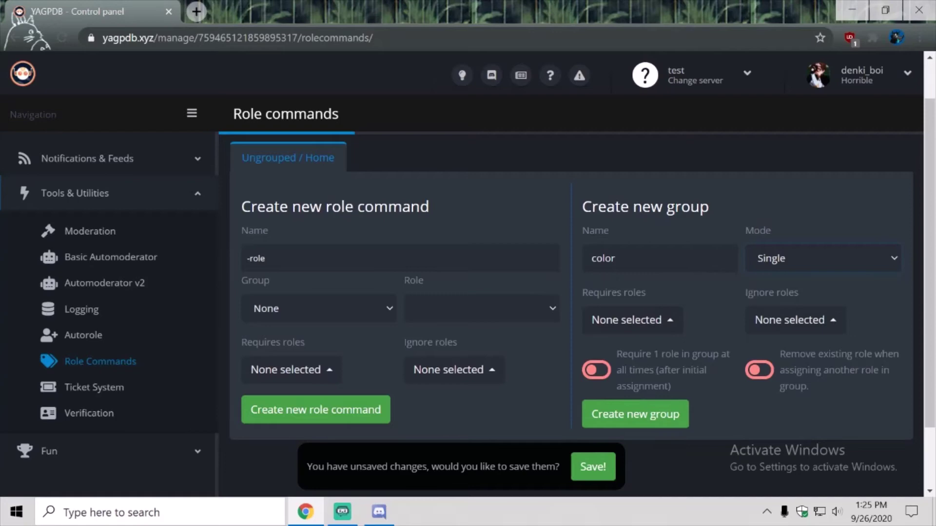
Try Multiple mode for the color group and examine its minimum and maximum role options
{"action": "left_click", "coordinate": [773, 258]}
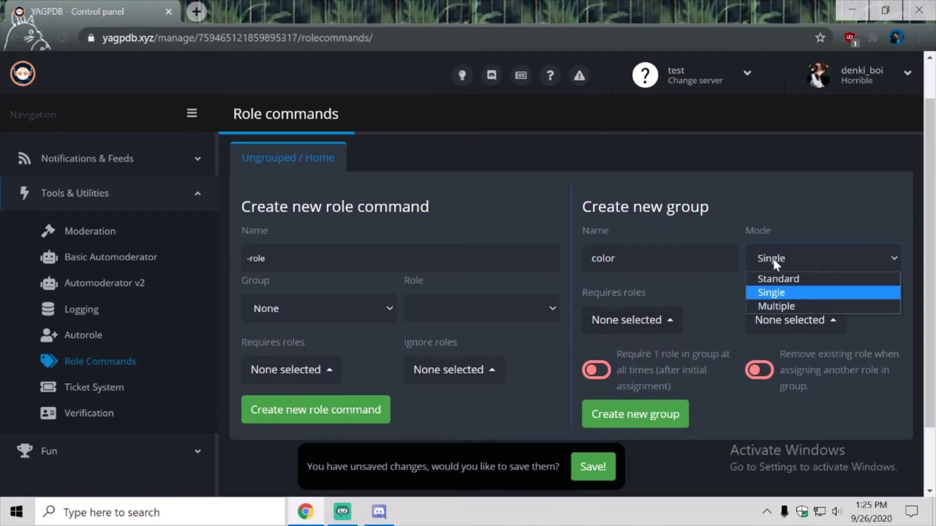
{"action": "left_click", "coordinate": [794, 306]}
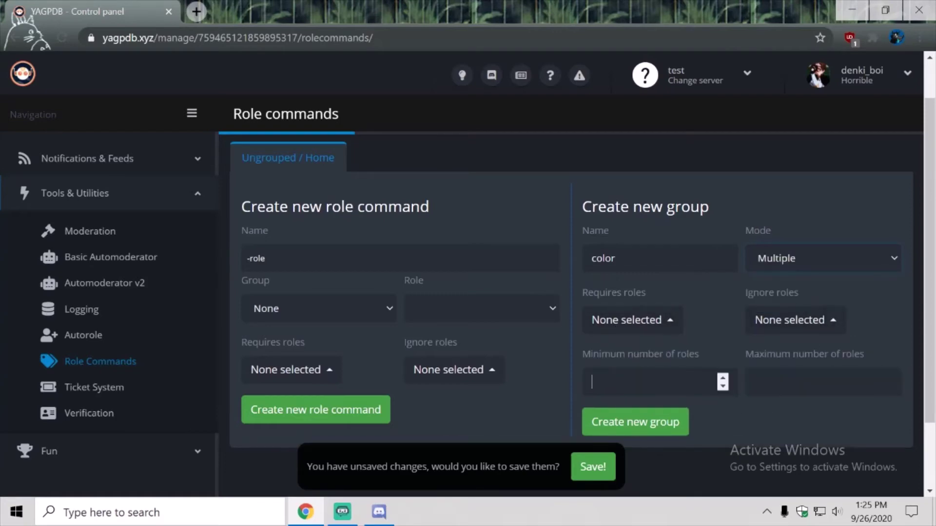
{"action": "scroll", "coordinate": [795, 267], "scroll_direction": "down", "scroll_amount": 2}
{"action": "scroll", "coordinate": [796, 273], "scroll_direction": "up", "scroll_amount": 3}
Set the color group's mode to Single, create the group and check its settings
{"action": "left_click", "coordinate": [796, 303]}
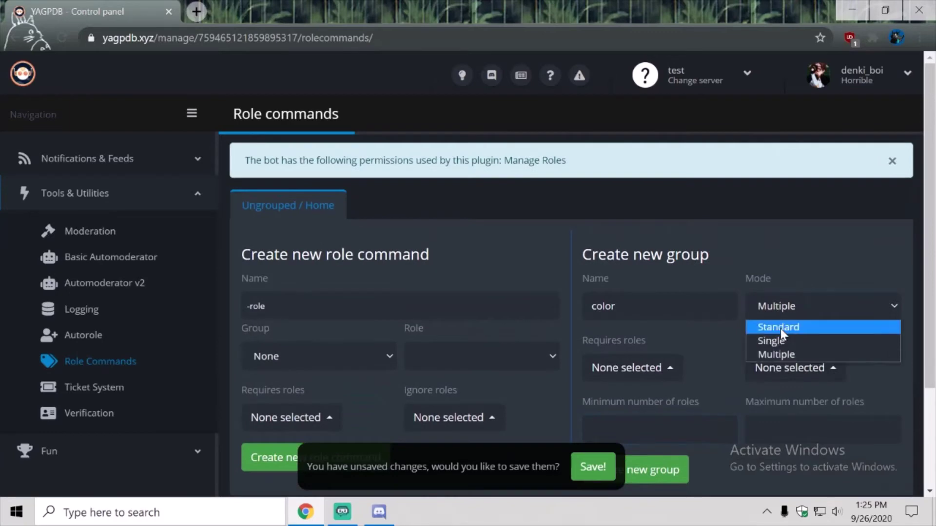
{"action": "left_click", "coordinate": [785, 341]}
{"action": "scroll", "coordinate": [805, 371], "scroll_direction": "down", "scroll_amount": 3}
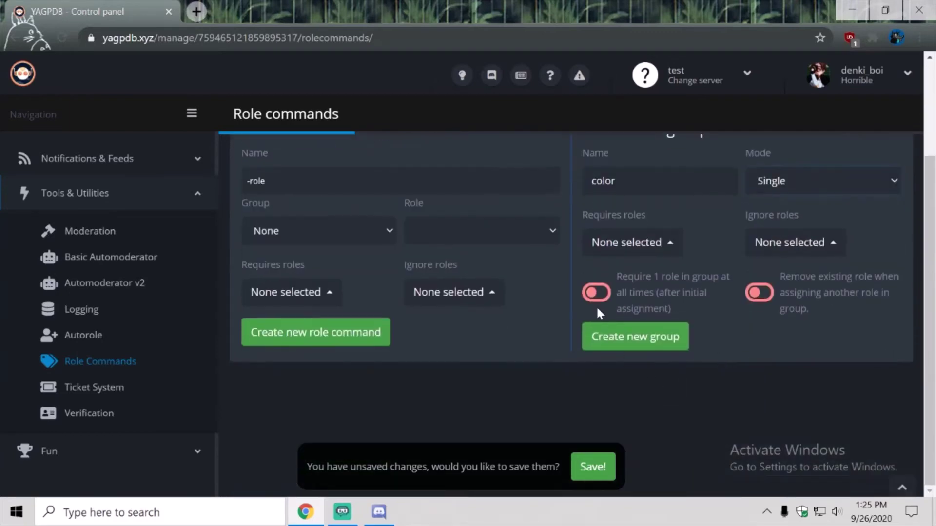
{"action": "left_click", "coordinate": [618, 340]}
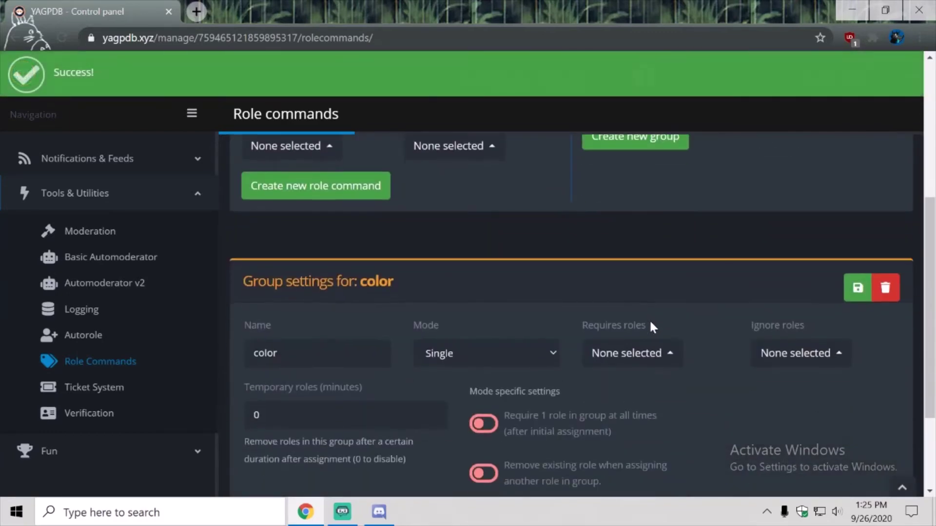
{"action": "scroll", "coordinate": [542, 279], "scroll_direction": "down", "scroll_amount": 7}
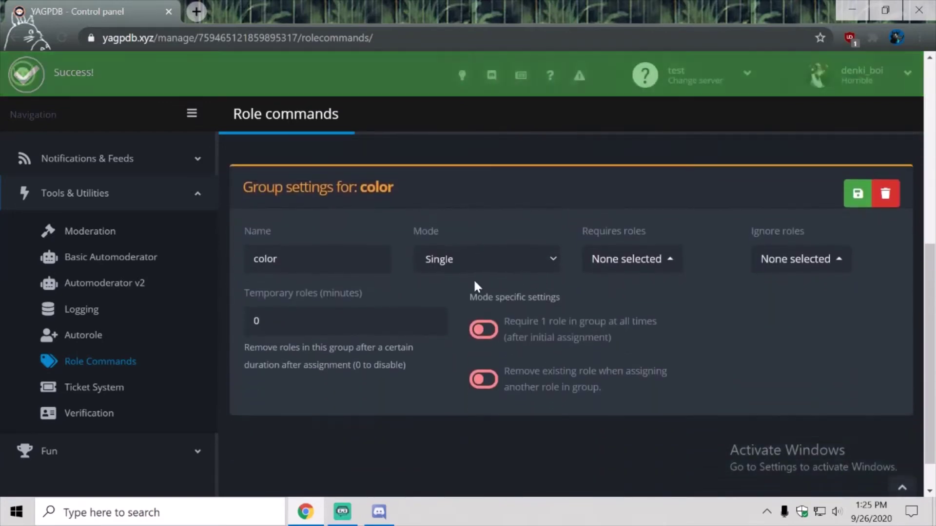
Enter favorite colour as the name of a new role command in the color group
{"action": "scroll", "coordinate": [439, 278], "scroll_direction": "up", "scroll_amount": 7}
{"action": "left_click", "coordinate": [409, 233]}
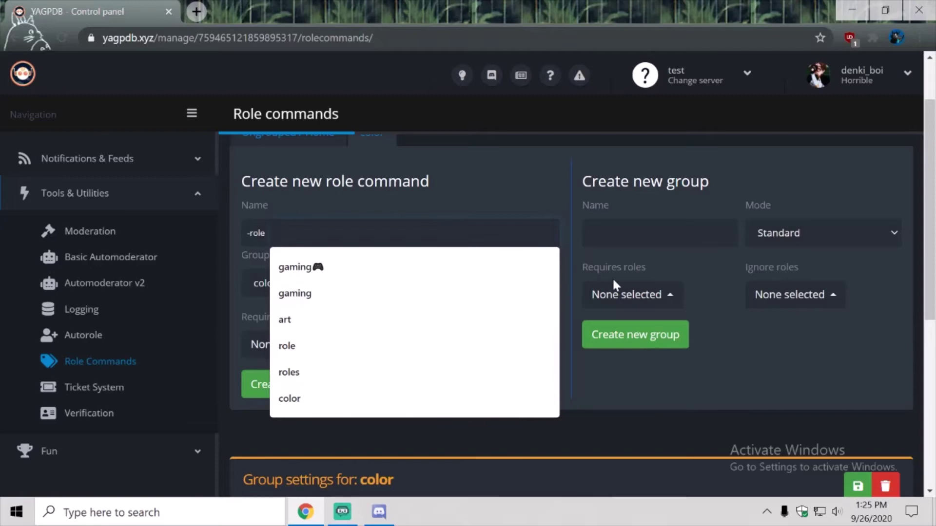
{"action": "type", "text": "favorite colour"}
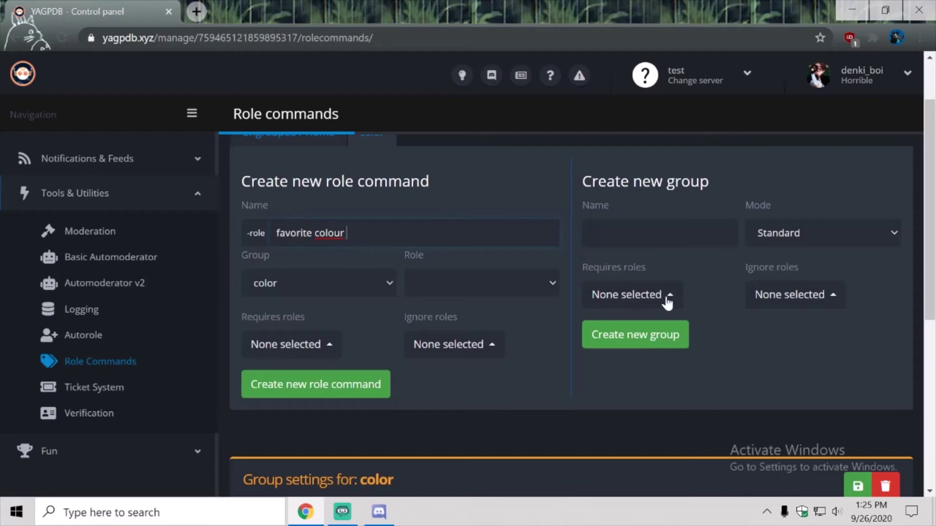
Switch to Discord, open the test server's role settings, and move the YAGPDB.xyz role above favorite colour, saving the new order
{"action": "left_click", "coordinate": [378, 512]}
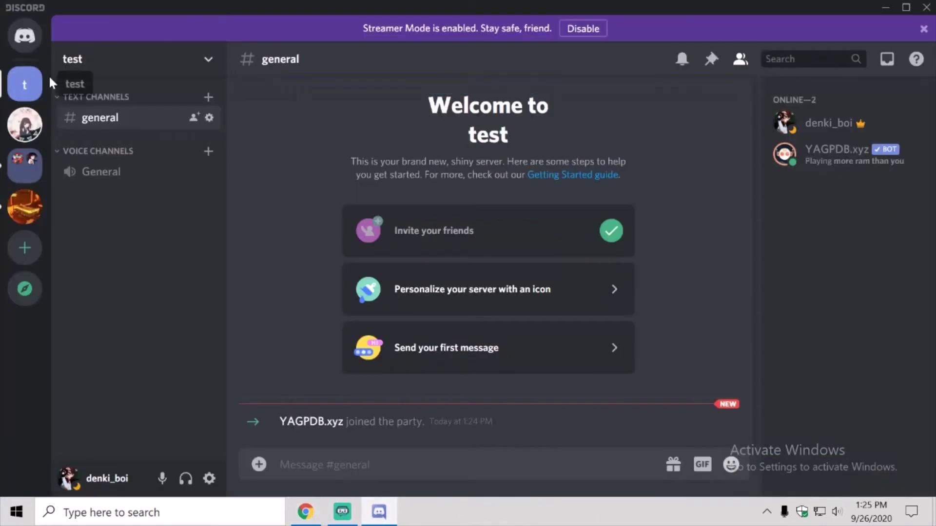
{"action": "left_click", "coordinate": [73, 59]}
{"action": "left_click", "coordinate": [217, 185]}
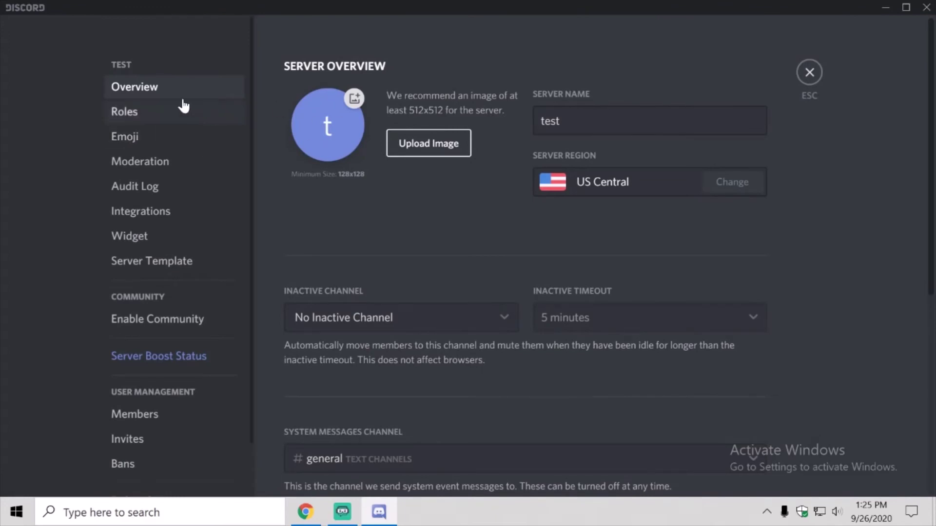
{"action": "left_click", "coordinate": [150, 113]}
{"action": "left_click", "coordinate": [320, 90]}
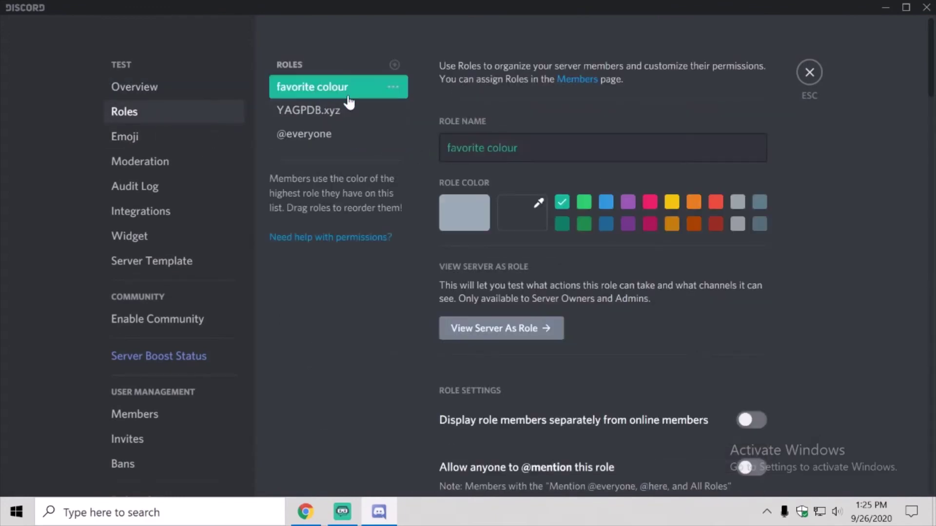
{"action": "left_click_drag", "start_coordinate": [314, 112], "coordinate": [330, 90]}
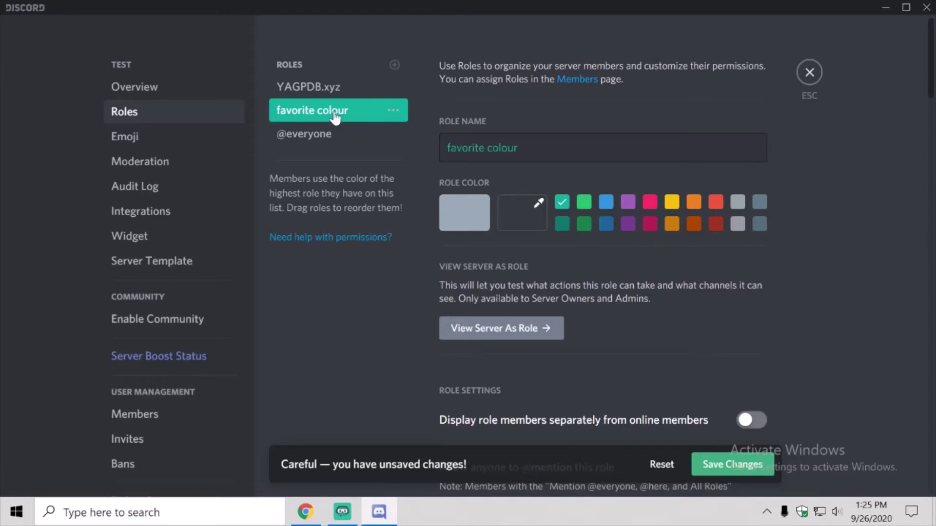
{"action": "left_click", "coordinate": [329, 92]}
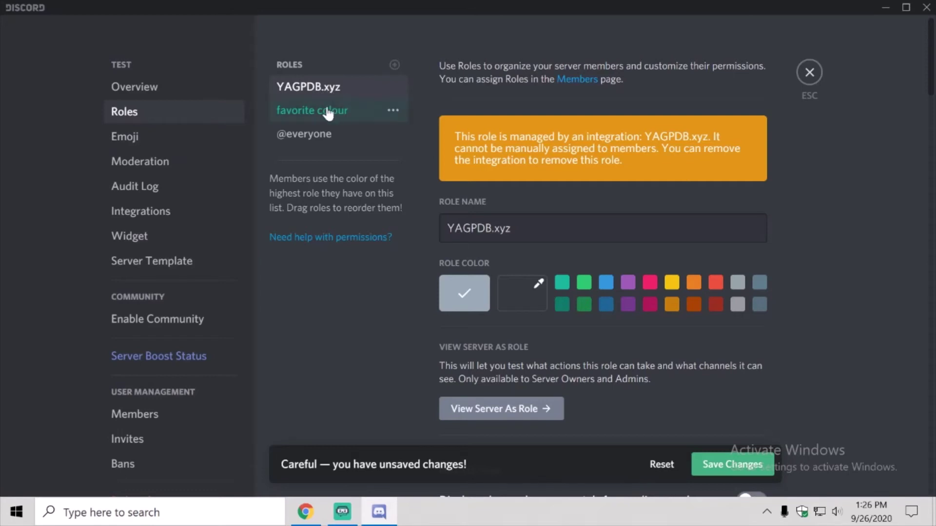
{"action": "left_click", "coordinate": [310, 117]}
Switch back to the YAGPDB control panel in Chrome, reload the Role commands page and open the color group
{"action": "left_click", "coordinate": [344, 511]}
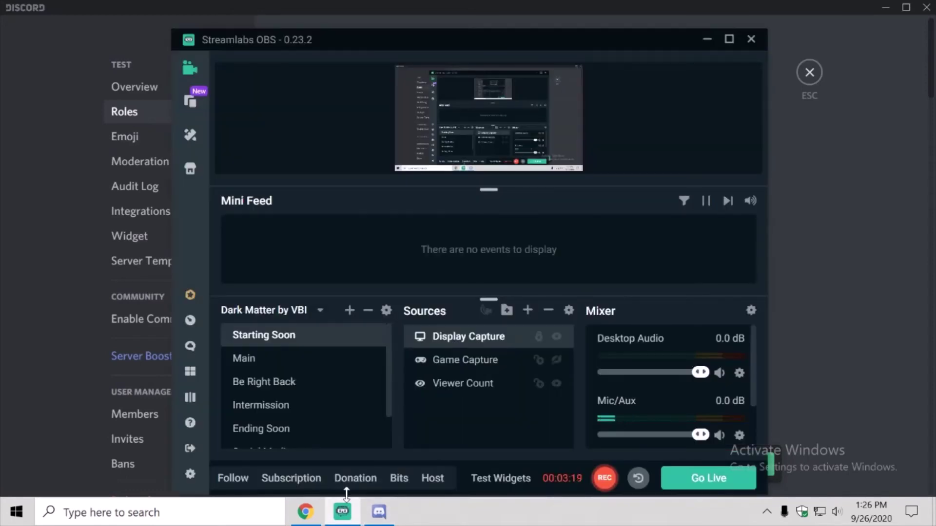
{"action": "left_click", "coordinate": [305, 512]}
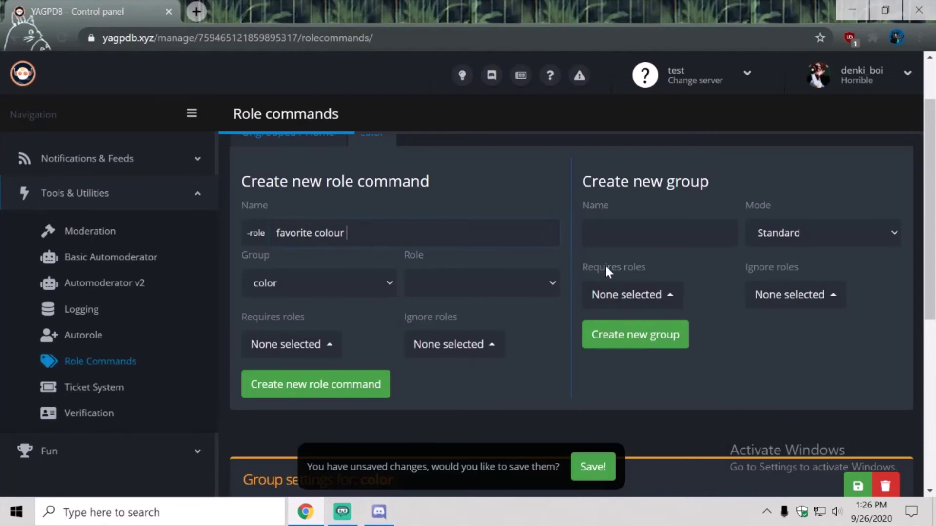
{"action": "left_click", "coordinate": [489, 284]}
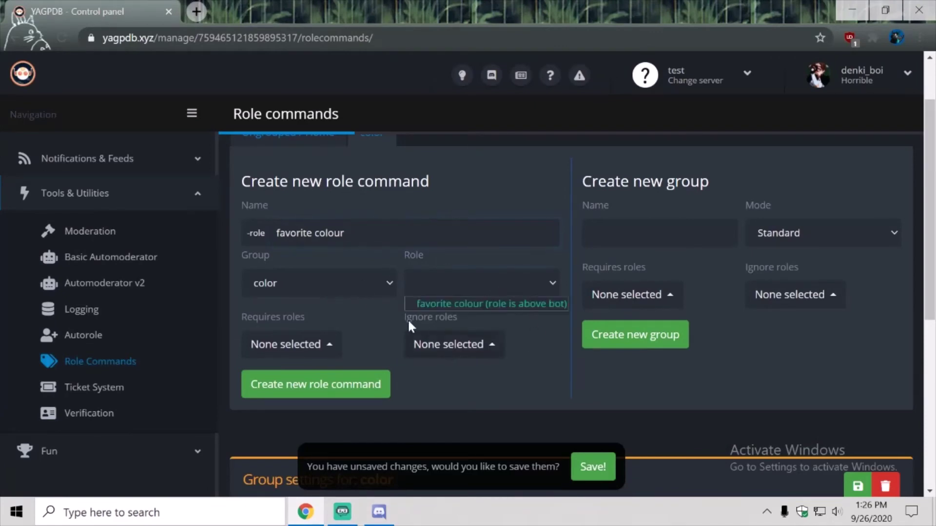
{"action": "left_click", "coordinate": [415, 287]}
{"action": "left_click", "coordinate": [71, 42]}
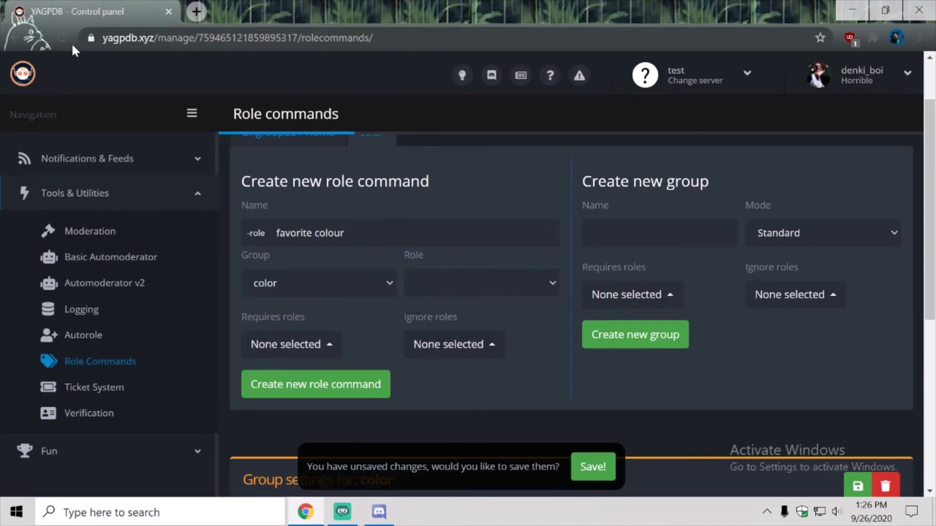
{"action": "left_click", "coordinate": [62, 37]}
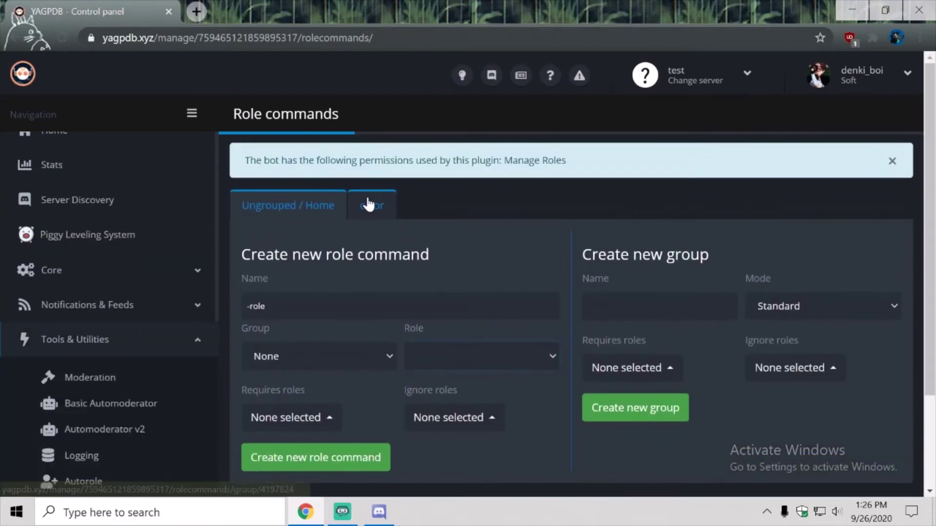
{"action": "left_click", "coordinate": [368, 202]}
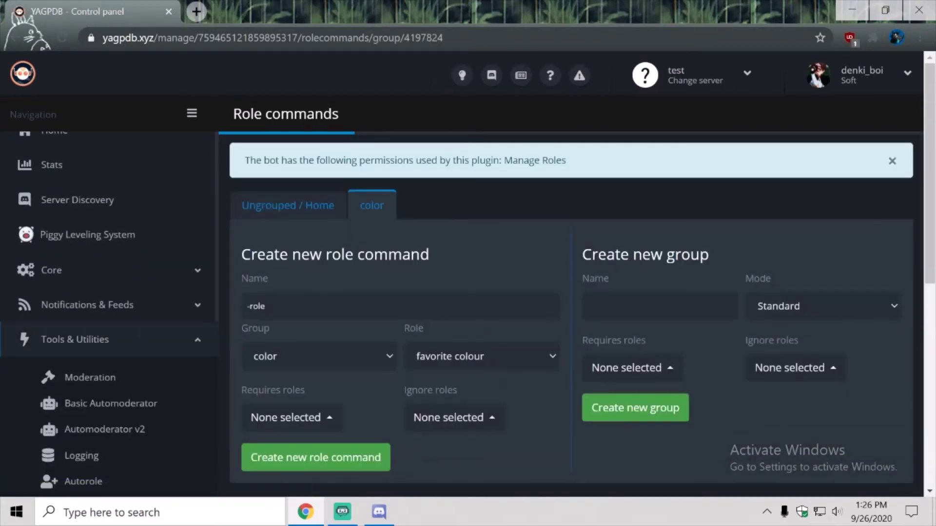
Create a role command named color in the color group for the favorite colour role
{"action": "left_click", "coordinate": [390, 233]}
{"action": "left_click", "coordinate": [247, 272]}
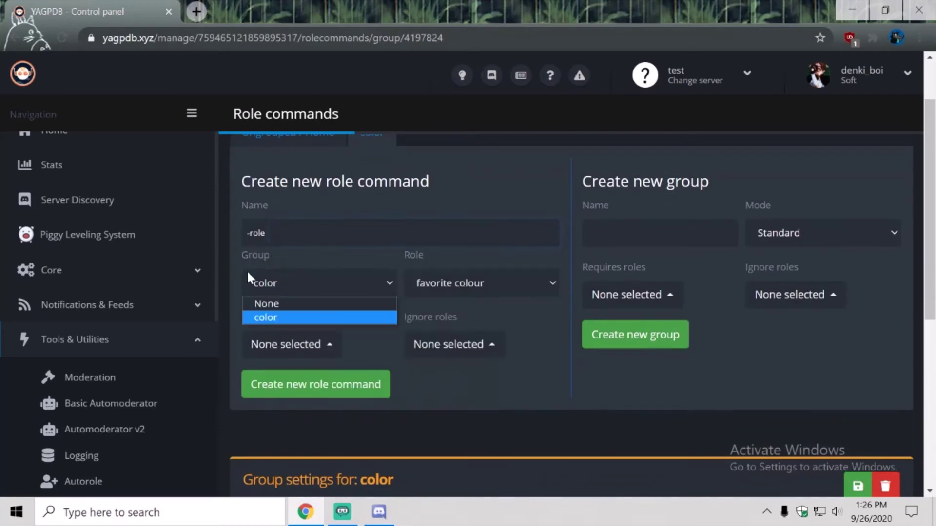
{"action": "left_click", "coordinate": [356, 282]}
{"action": "left_click", "coordinate": [370, 233]}
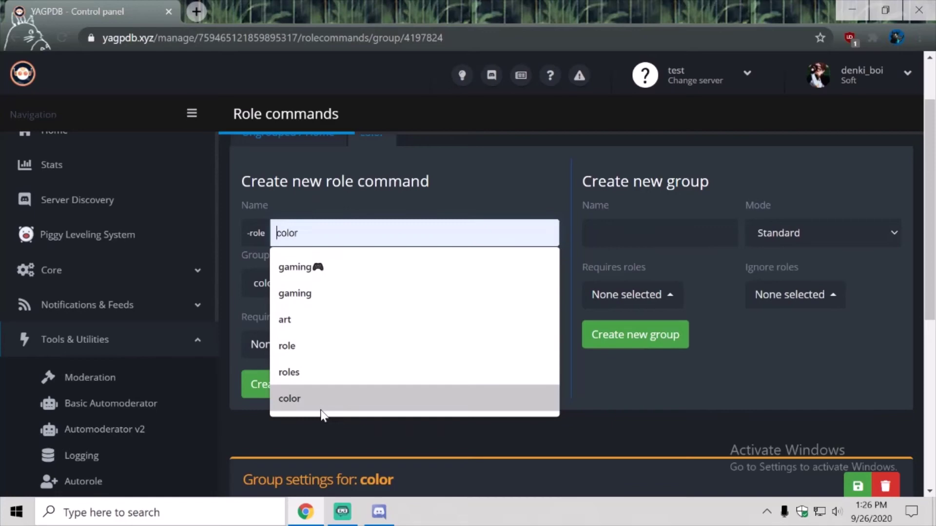
{"action": "left_click", "coordinate": [357, 403]}
{"action": "left_click", "coordinate": [521, 292]}
{"action": "left_click", "coordinate": [517, 319]}
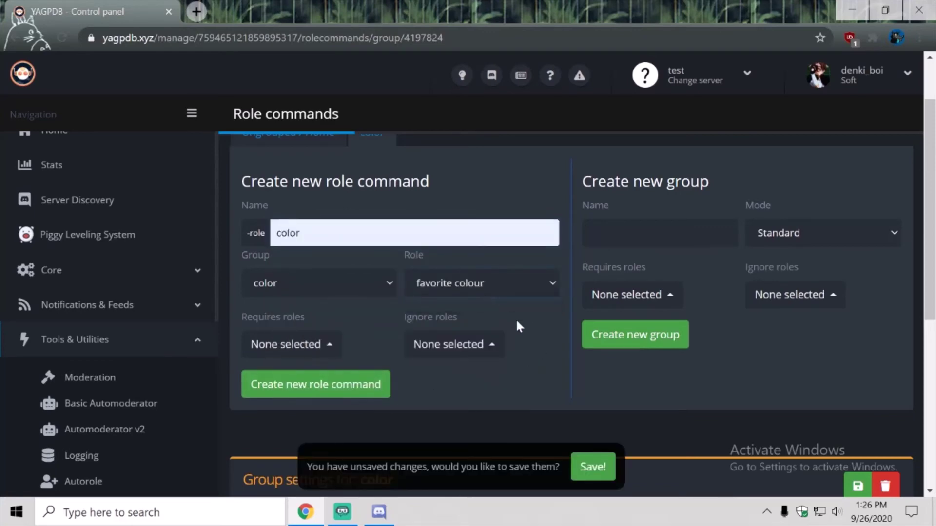
{"action": "scroll", "coordinate": [487, 324], "scroll_direction": "down", "scroll_amount": 1}
{"action": "left_click", "coordinate": [322, 311]}
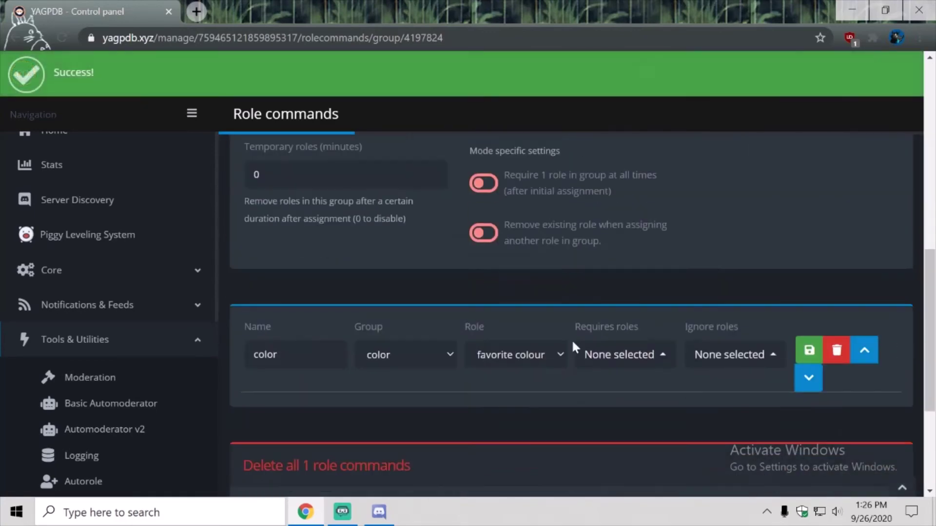
Switch to Discord and leave the server settings to return to the test server's general channel
{"action": "scroll", "coordinate": [321, 373], "scroll_direction": "up", "scroll_amount": 3}
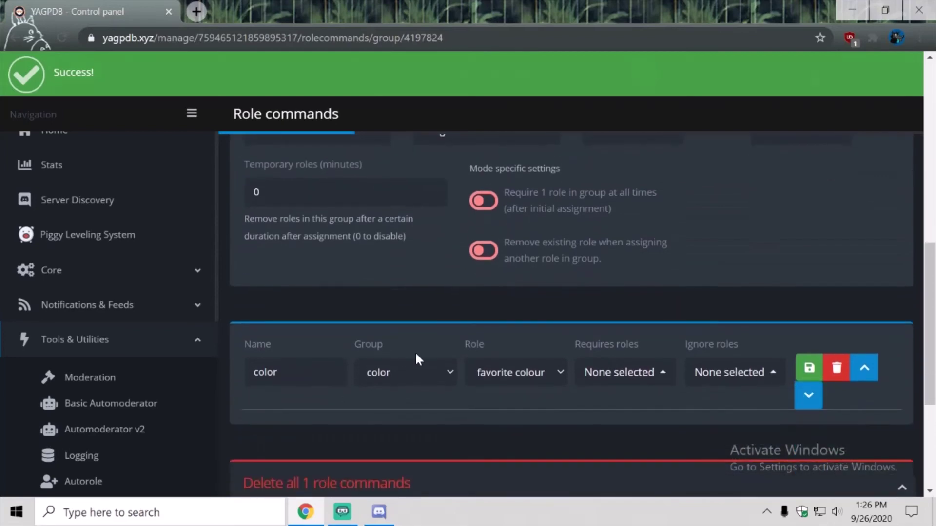
{"action": "scroll", "coordinate": [397, 341], "scroll_direction": "up", "scroll_amount": 1}
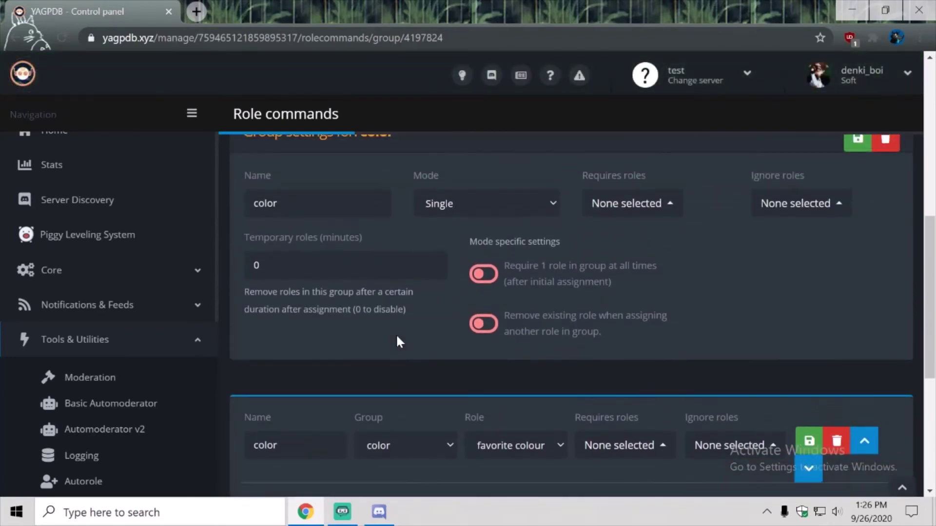
{"action": "scroll", "coordinate": [398, 341], "scroll_direction": "up", "scroll_amount": 4}
{"action": "left_click", "coordinate": [379, 511]}
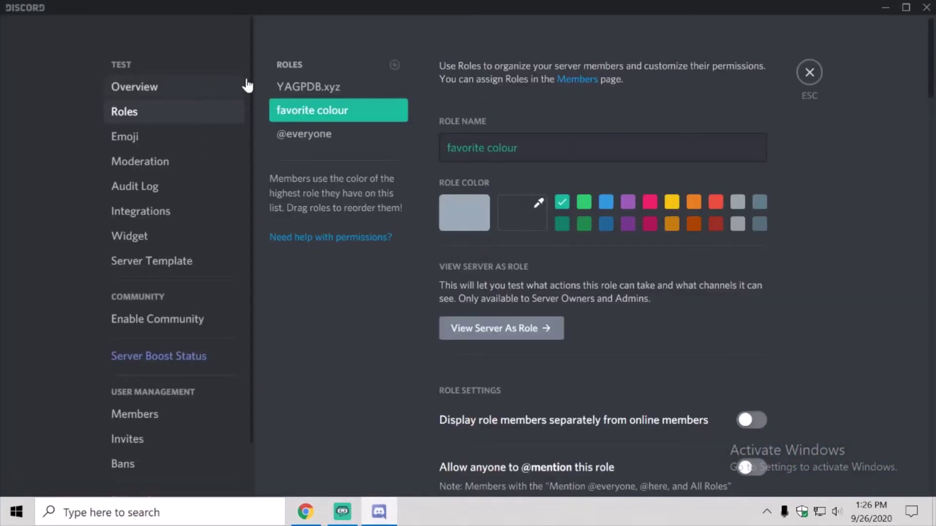
{"action": "left_click", "coordinate": [809, 73]}
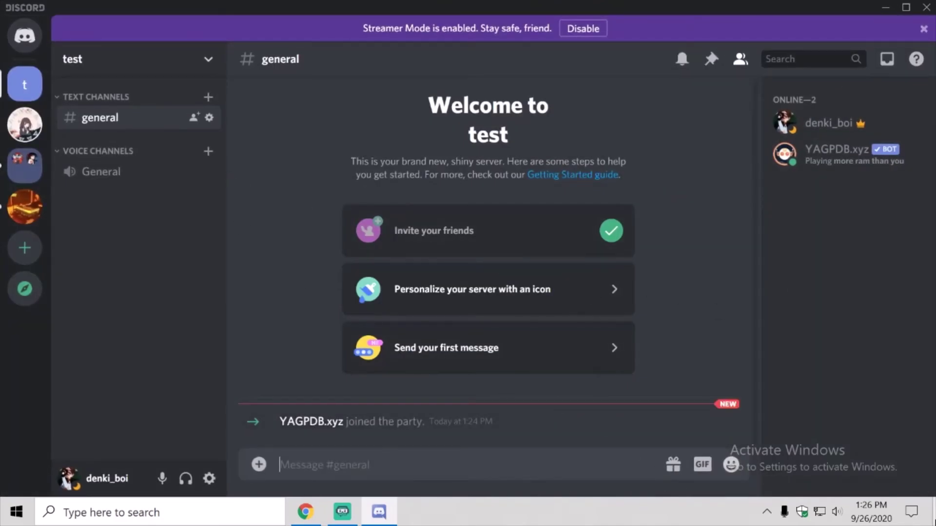
Send the command "-rolemenu create color" in the general channel to start the role menu setup
{"action": "type", "text": "-0"}
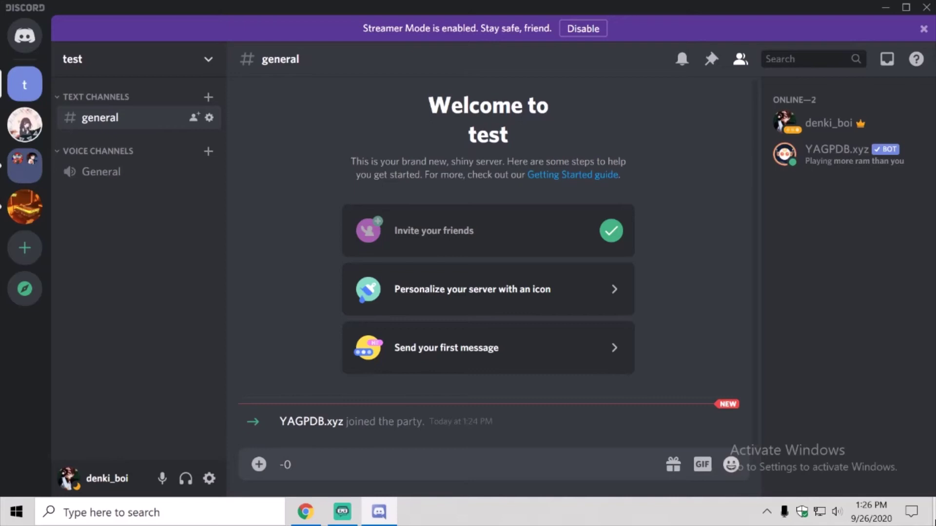
{"action": "type", "text": "olemenu create"}
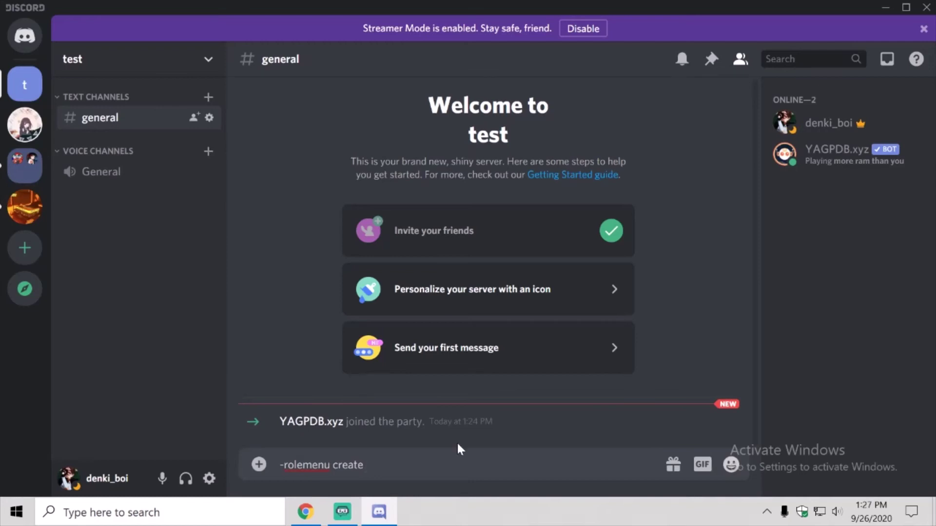
{"action": "type", "text": "color"}
{"action": "key", "text": "Return"}
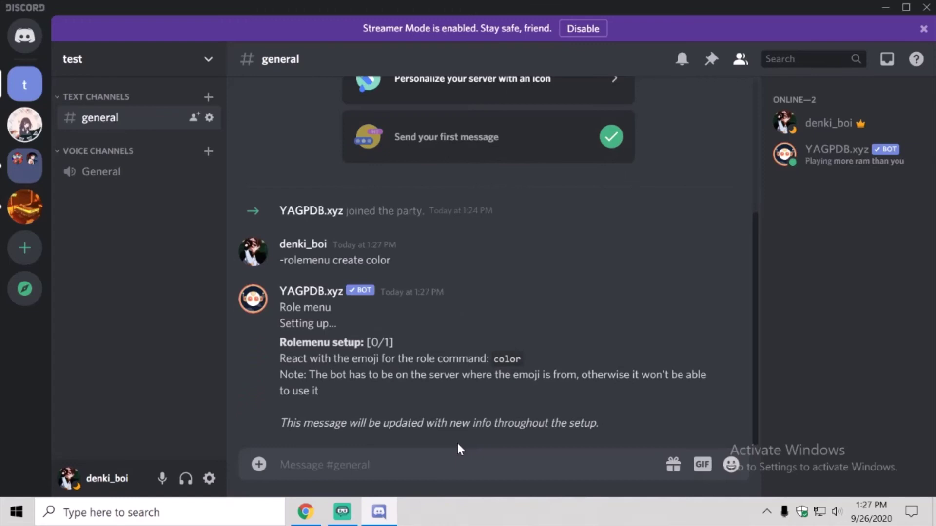
{"action": "mouse_move", "coordinate": [688, 344]}
{"action": "left_click_drag", "start_coordinate": [522, 359], "coordinate": [489, 359]}
{"action": "left_click", "coordinate": [489, 359]}
{"action": "left_click_drag", "start_coordinate": [286, 260], "coordinate": [387, 260]}
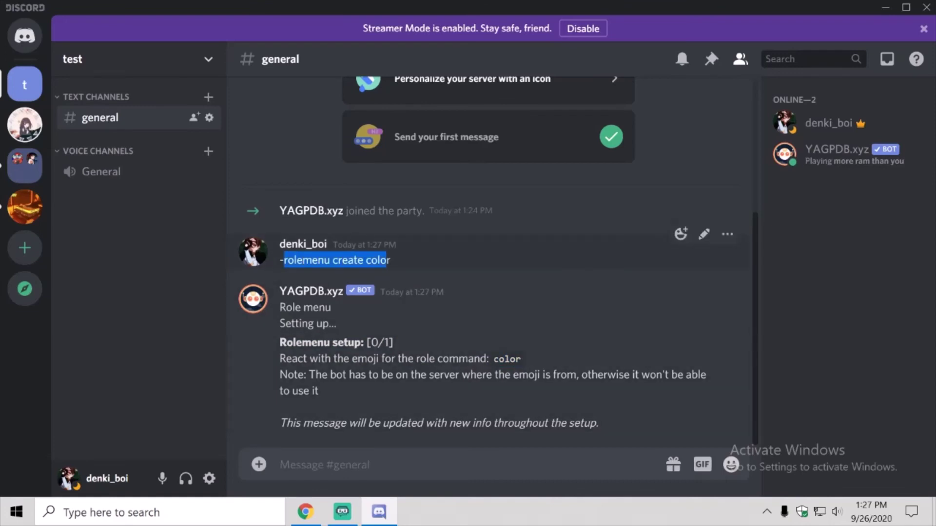
{"action": "left_click", "coordinate": [521, 330]}
React with the watermelon emoji to the bot's Rolemenu setup message, and add the same reaction to the color role menu
{"action": "left_click", "coordinate": [704, 325]}
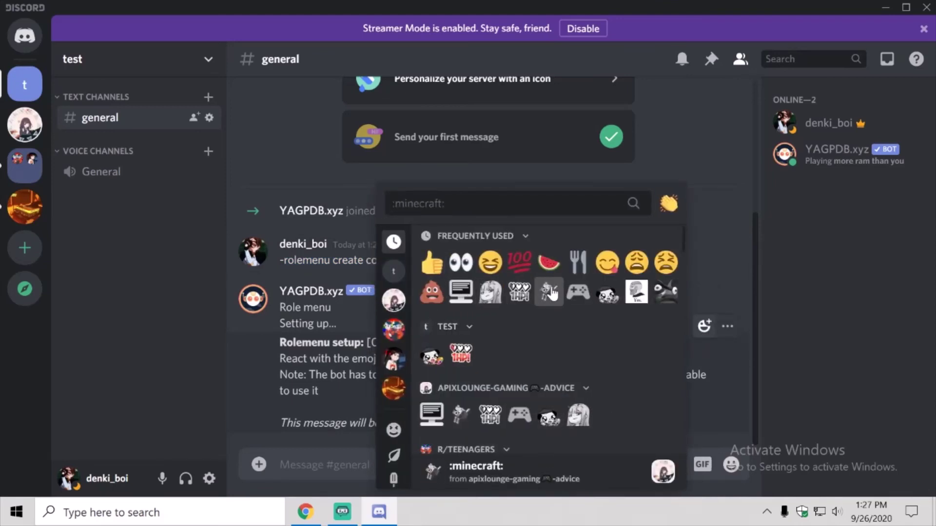
{"action": "left_click", "coordinate": [607, 293]}
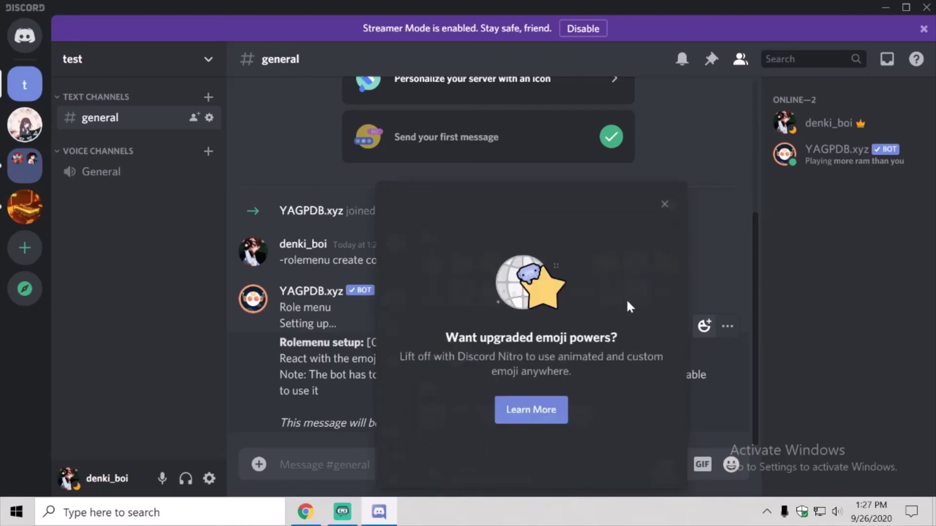
{"action": "left_click", "coordinate": [664, 205]}
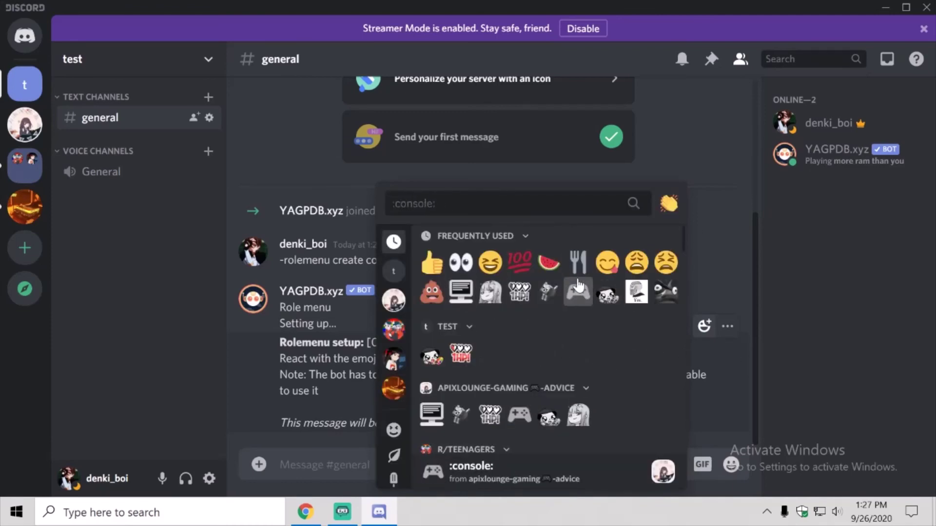
{"action": "left_click", "coordinate": [549, 262]}
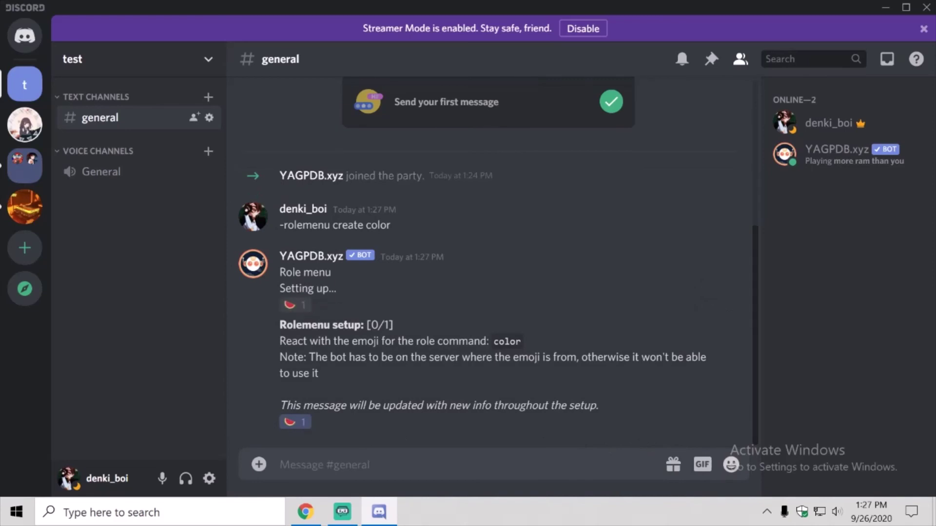
{"action": "left_click", "coordinate": [299, 423]}
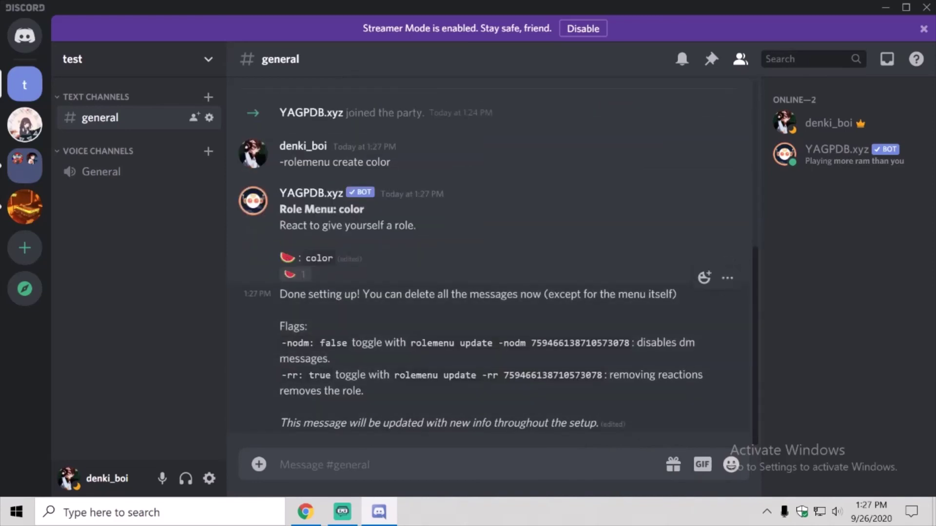
{"action": "left_click", "coordinate": [293, 274]}
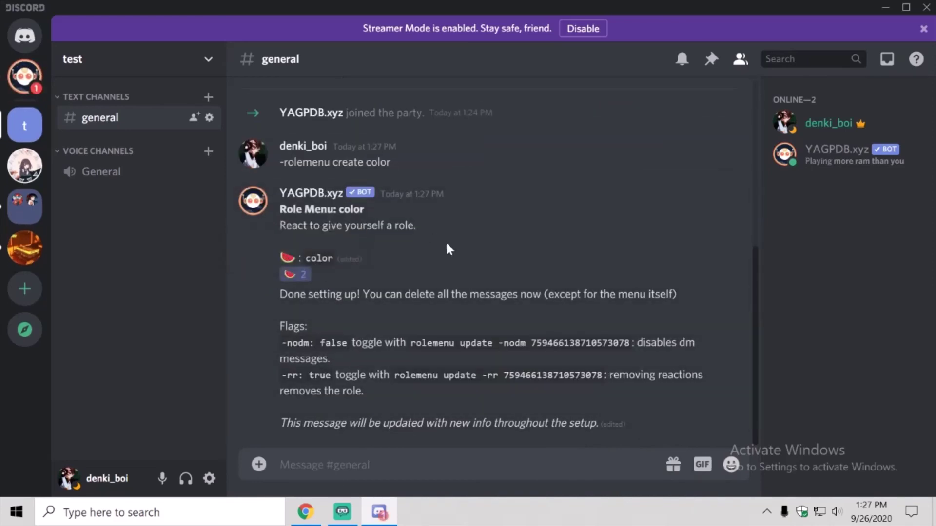
Check the YAGPDB.xyz direct message, and view the roles on the server owner's profile in the test server
{"action": "left_click", "coordinate": [23, 77]}
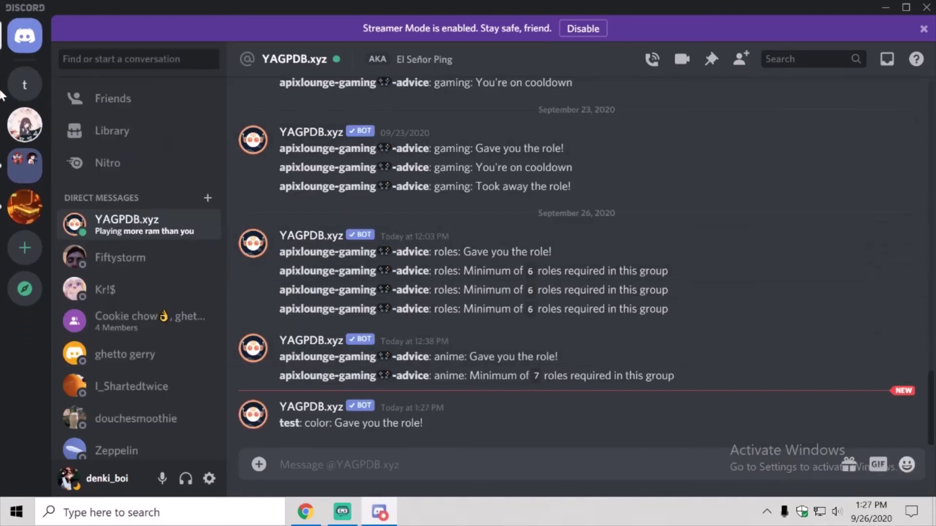
{"action": "left_click", "coordinate": [24, 84]}
{"action": "right_click", "coordinate": [822, 123]}
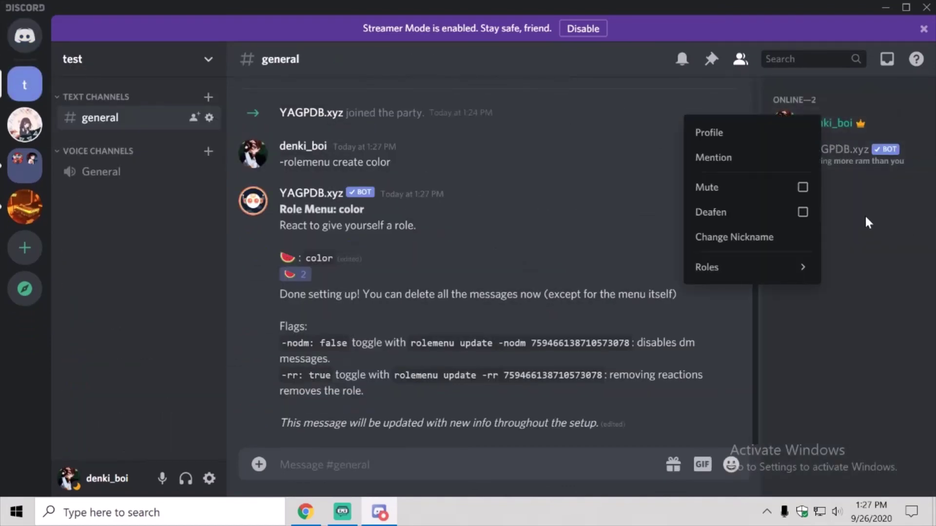
{"action": "left_click", "coordinate": [804, 119]}
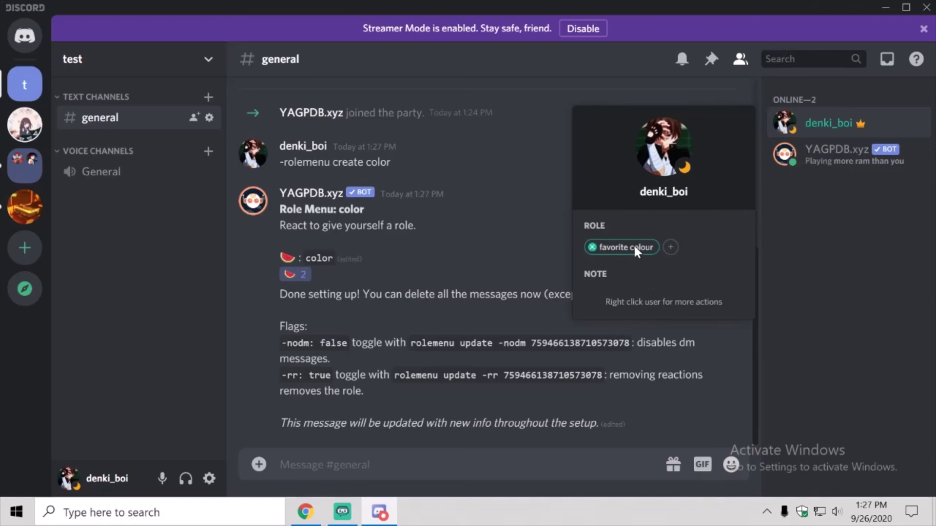
{"action": "left_click", "coordinate": [906, 244]}
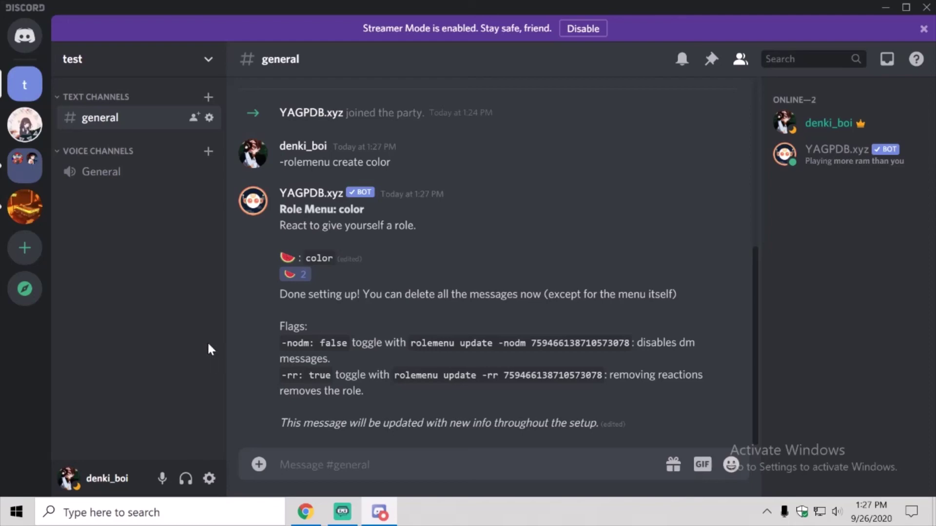
{"action": "left_click", "coordinate": [305, 512]}
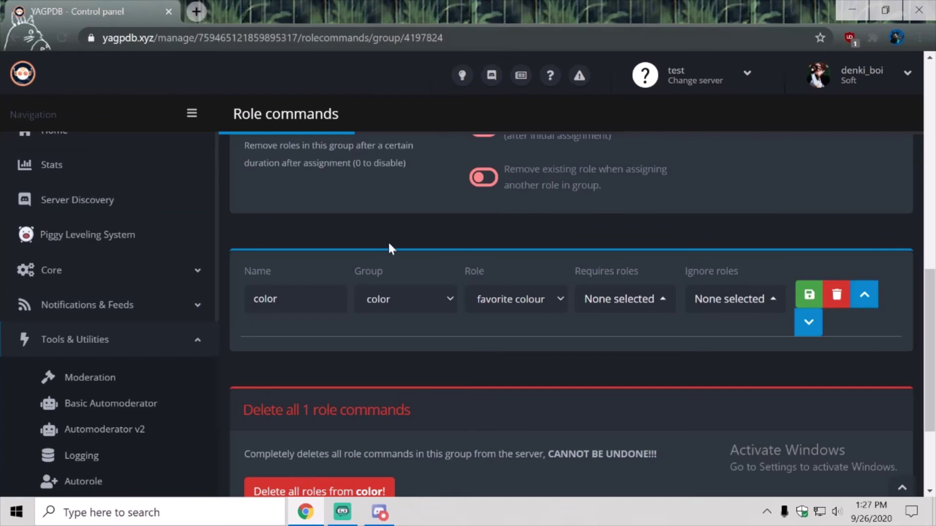
{"action": "scroll", "coordinate": [388, 246], "scroll_direction": "up", "scroll_amount": 3}
{"action": "left_click", "coordinate": [367, 518]}
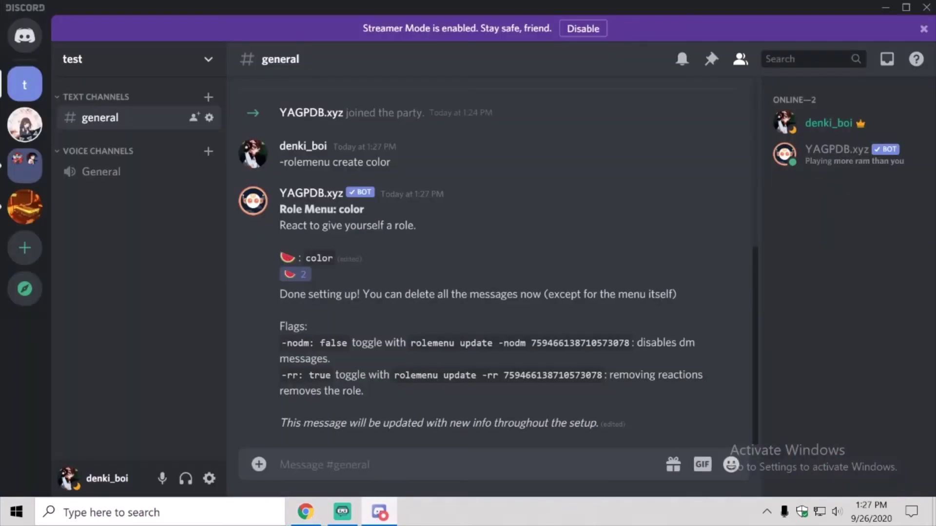